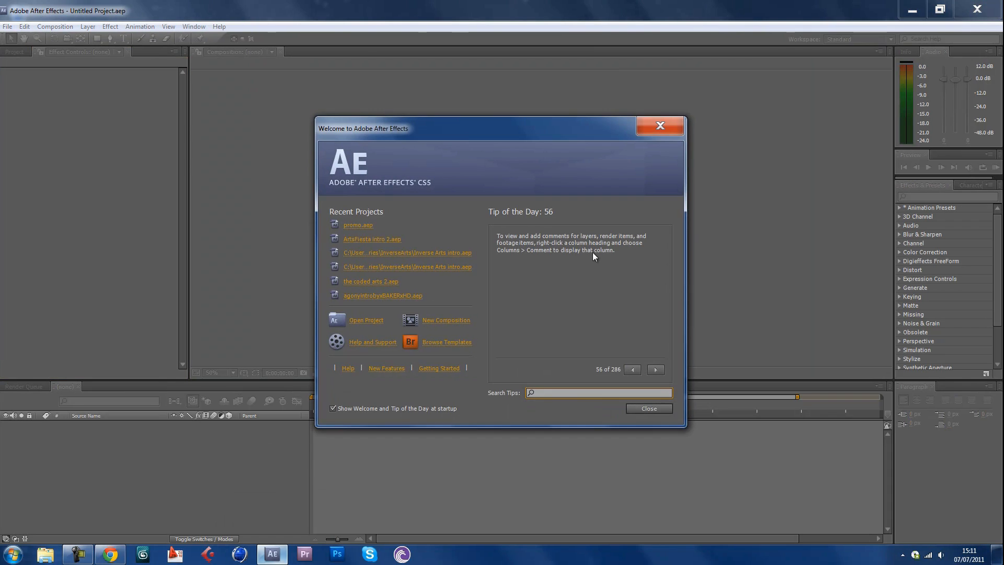
Step: Close the After Effects welcome screen and minimise the program to reveal the desktop
{"action": "left_click", "coordinate": [660, 126]}
{"action": "left_click", "coordinate": [271, 557]}
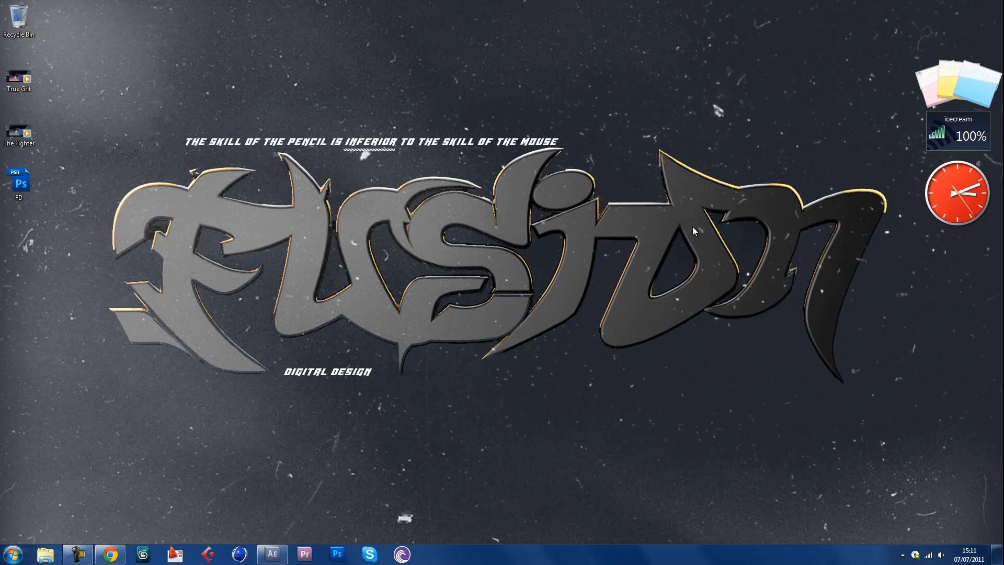
Step: Bring back Chrome and play the TheCodedArts intro entry video, pausing at 0:03
{"action": "left_click", "coordinate": [111, 558]}
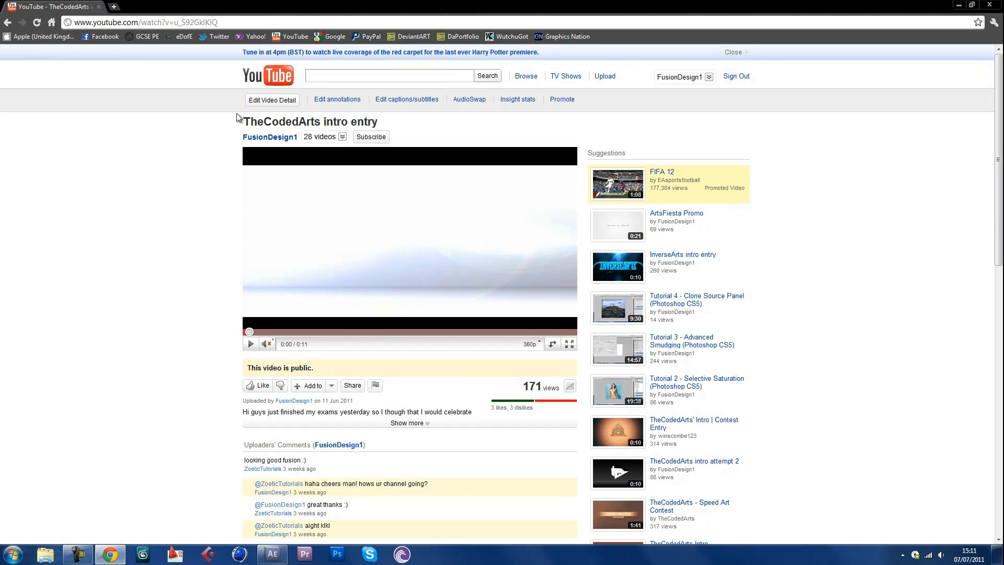
{"action": "left_click_drag", "start_coordinate": [240, 119], "coordinate": [443, 118]}
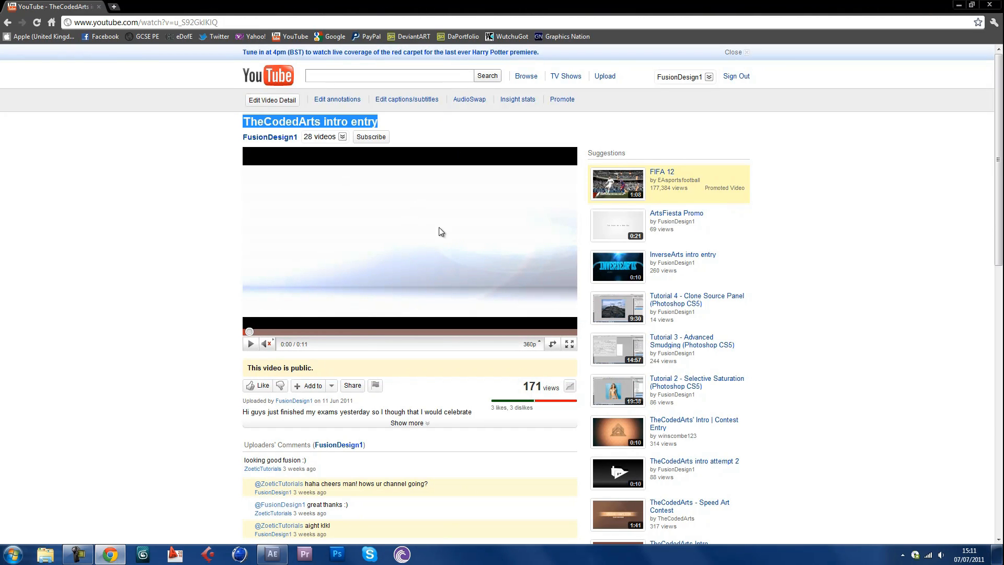
{"action": "left_click", "coordinate": [316, 298]}
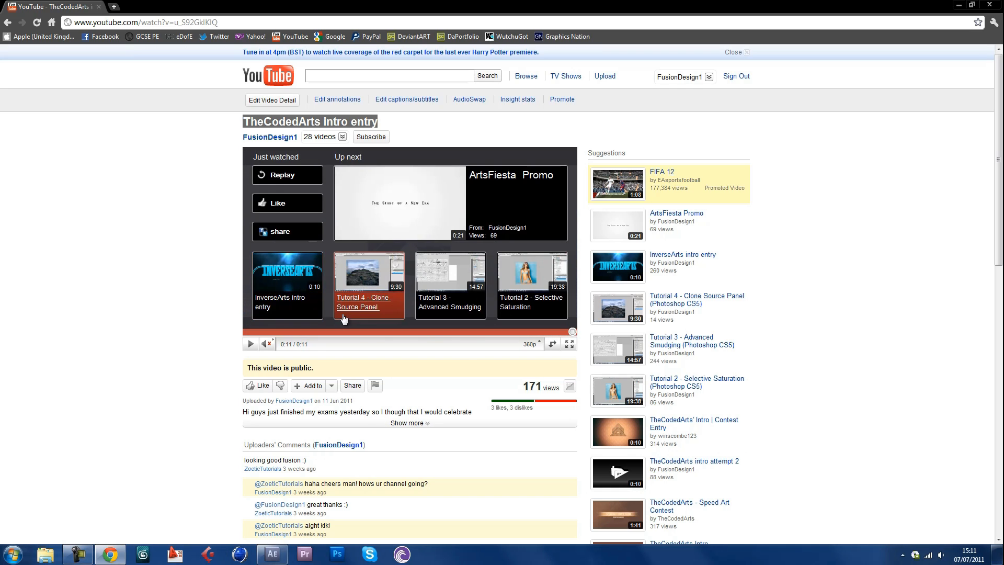
{"action": "left_click", "coordinate": [317, 332]}
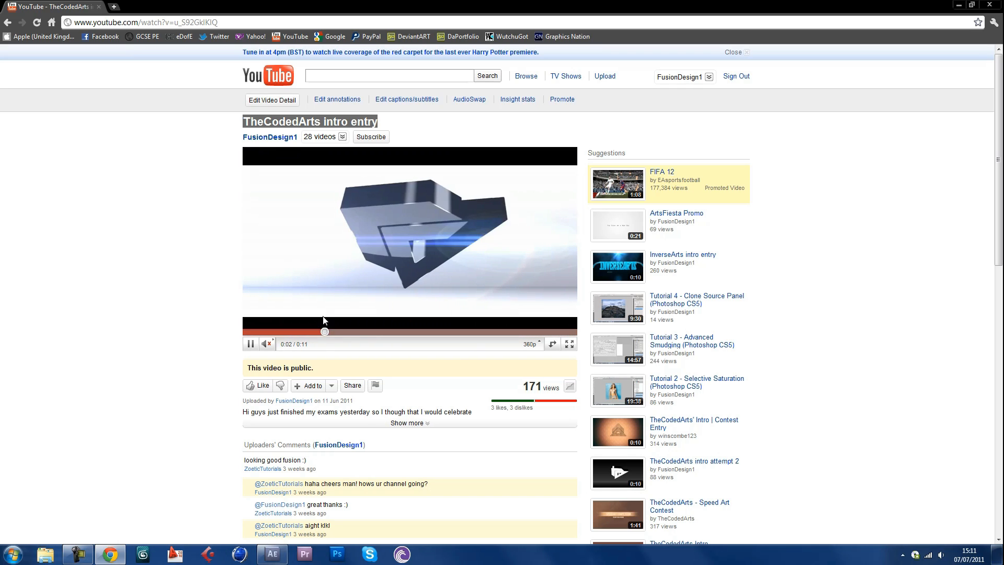
{"action": "left_click", "coordinate": [351, 282]}
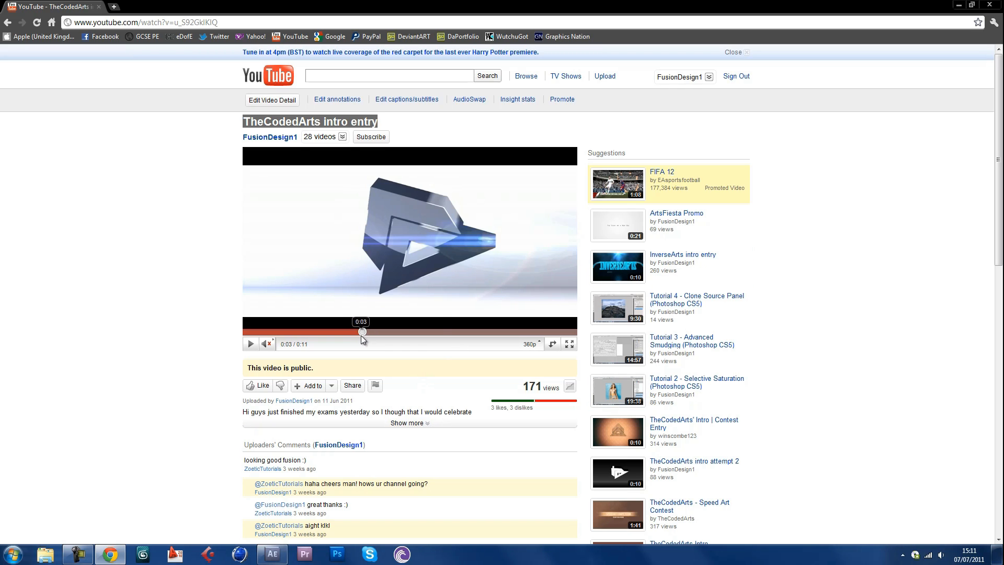
Step: Scrub the video from 0:02 to 0:06 to see the logo, then scroll the comments
{"action": "left_click_drag", "start_coordinate": [363, 332], "coordinate": [344, 333]}
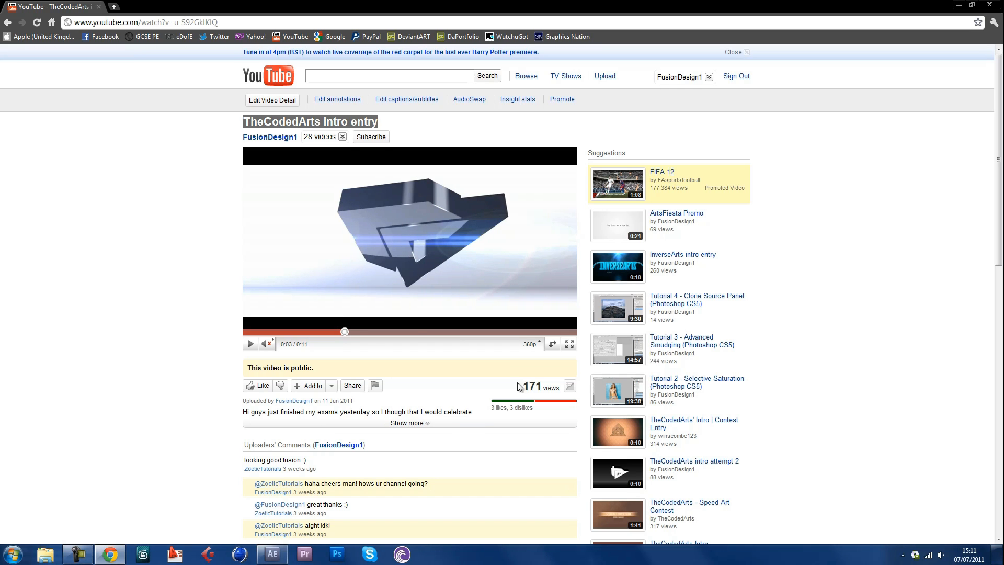
{"action": "left_click_drag", "start_coordinate": [421, 337], "coordinate": [427, 337]}
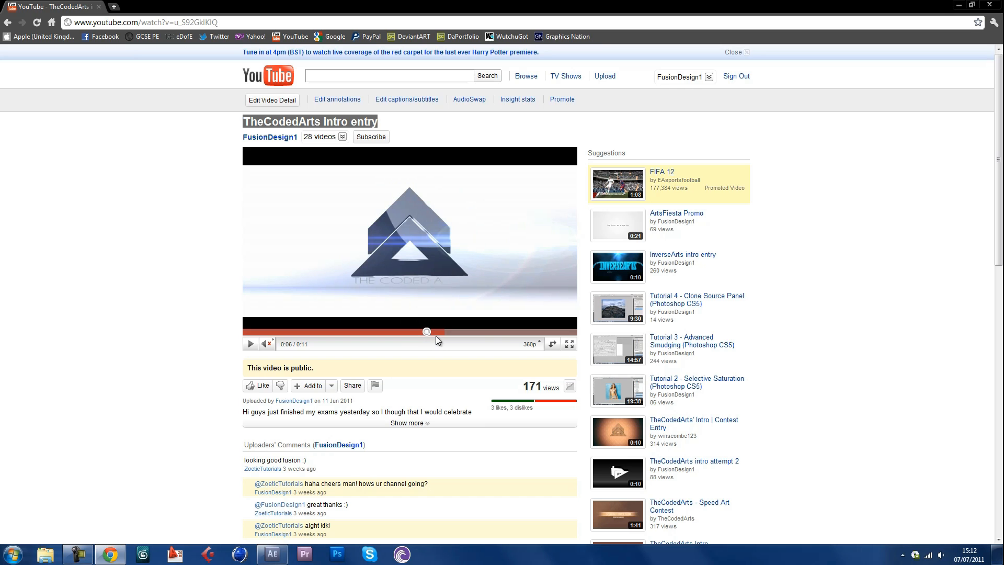
{"action": "scroll", "coordinate": [443, 388], "scroll_direction": "down", "scroll_amount": 5}
{"action": "scroll", "coordinate": [238, 479], "scroll_direction": "down", "scroll_amount": 1}
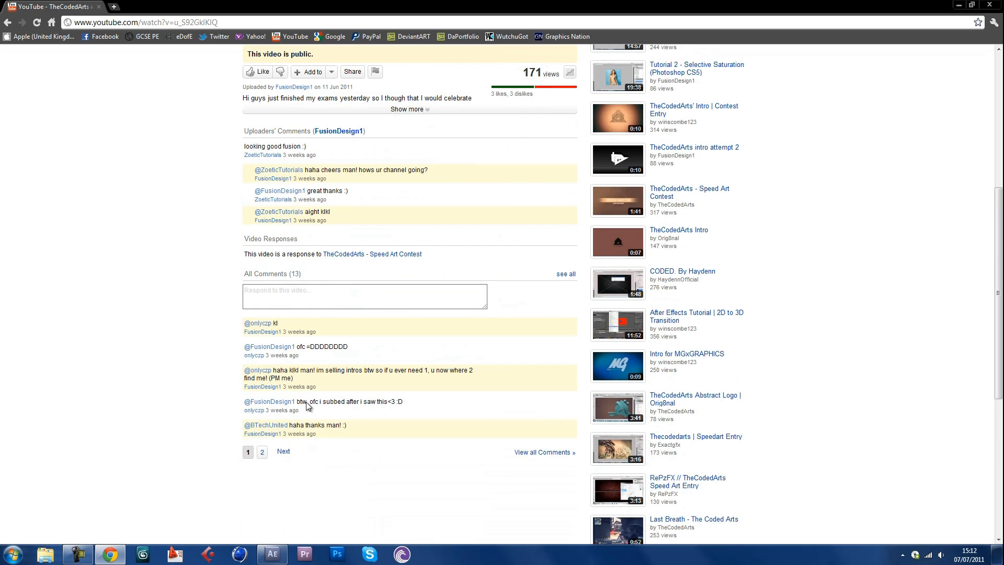
{"action": "scroll", "coordinate": [172, 253], "scroll_direction": "up", "scroll_amount": 6}
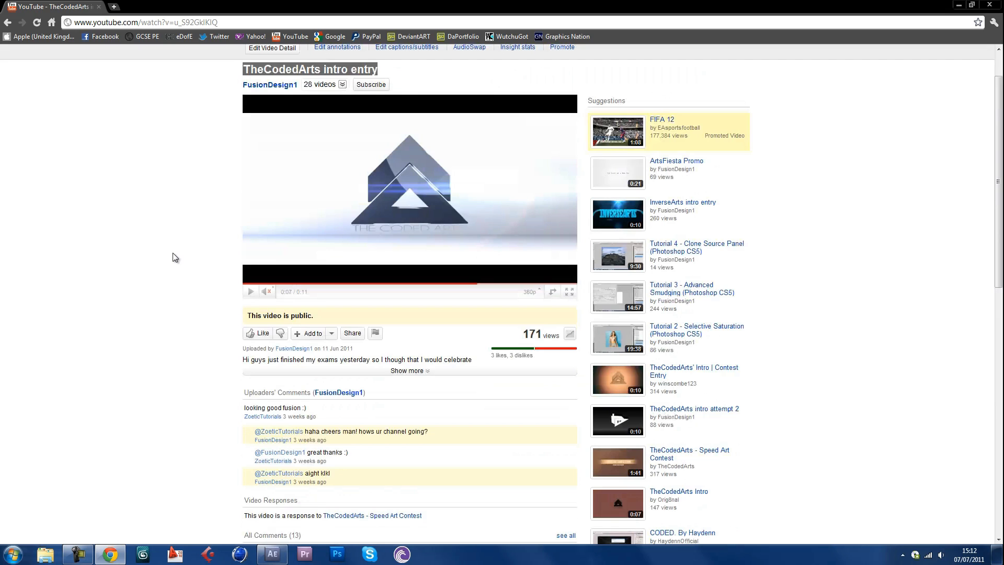
Step: Close Chrome and restore After Effects with the timeline panel active
{"action": "left_click", "coordinate": [990, 5]}
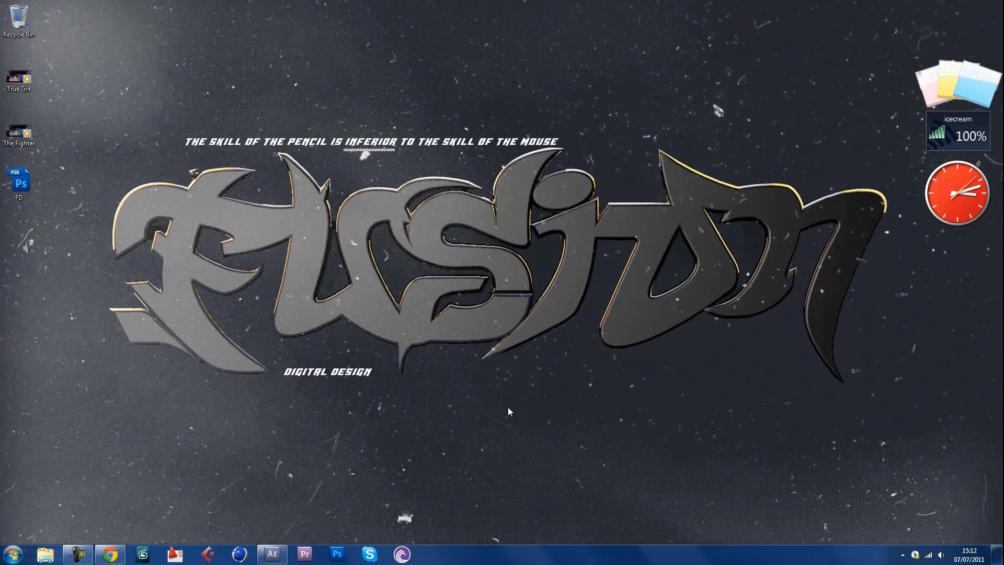
{"action": "left_click", "coordinate": [273, 556]}
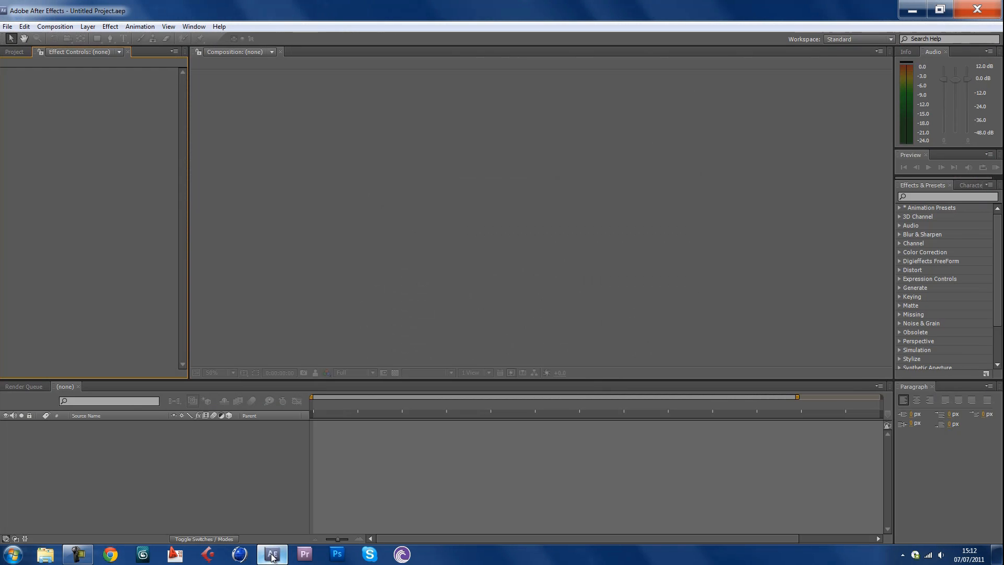
{"action": "mouse_move", "coordinate": [87, 556]}
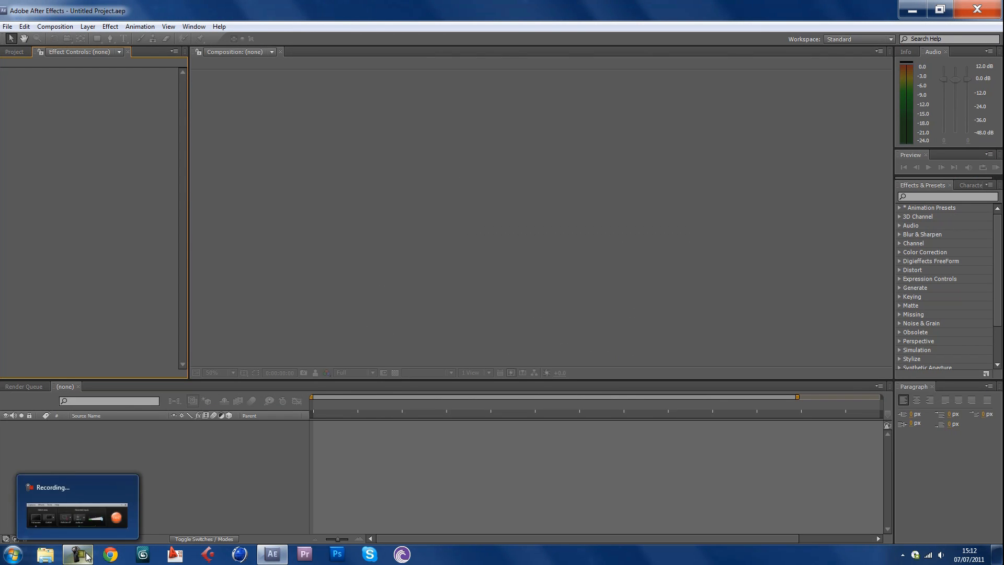
{"action": "left_click", "coordinate": [174, 475]}
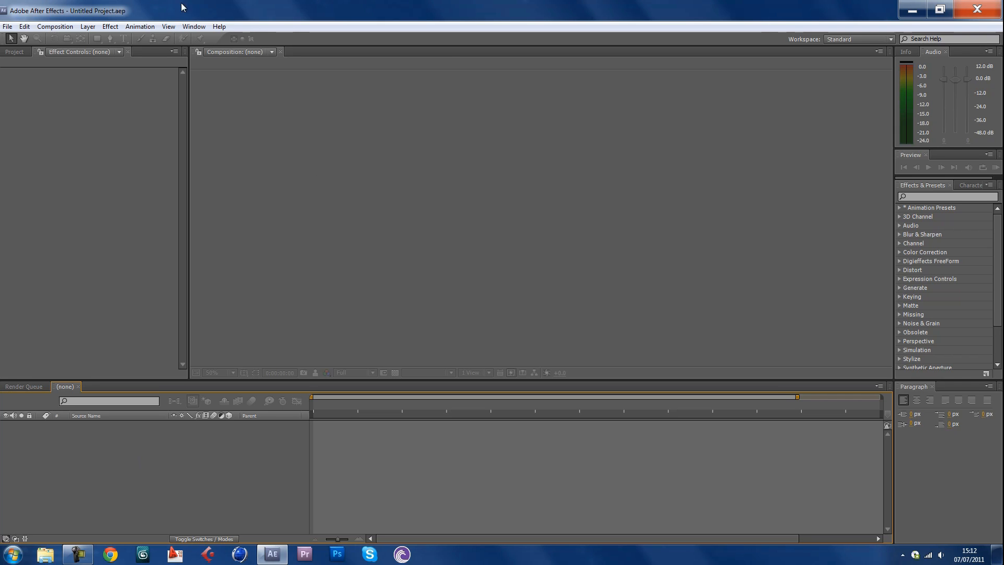
Step: Create a new HDTV 1080 29.97 composition named 'final intro'
{"action": "left_click", "coordinate": [55, 27]}
{"action": "left_click", "coordinate": [63, 38]}
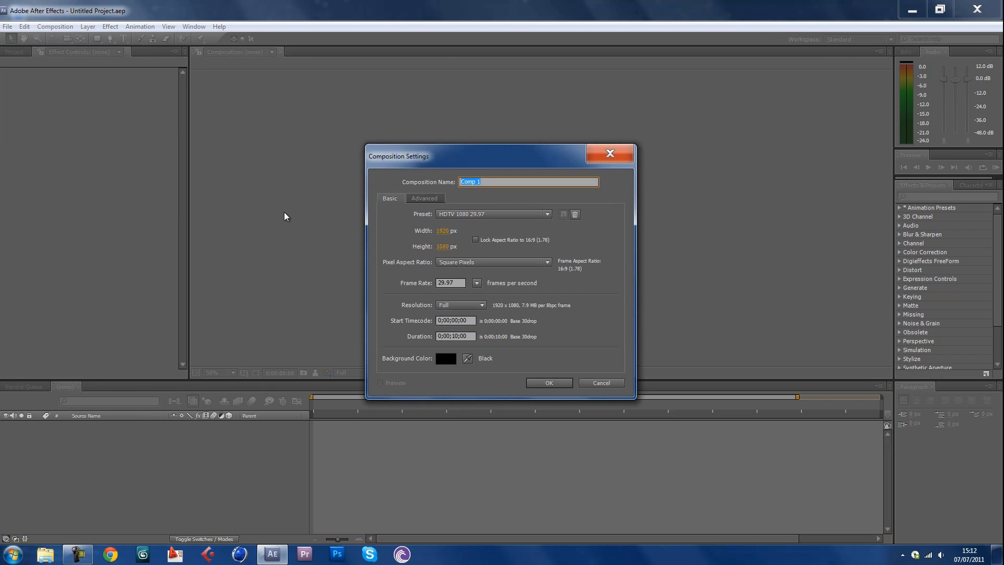
{"action": "type", "text": "final c"}
{"action": "type", "text": "om"}
{"action": "left_click", "coordinate": [542, 386]}
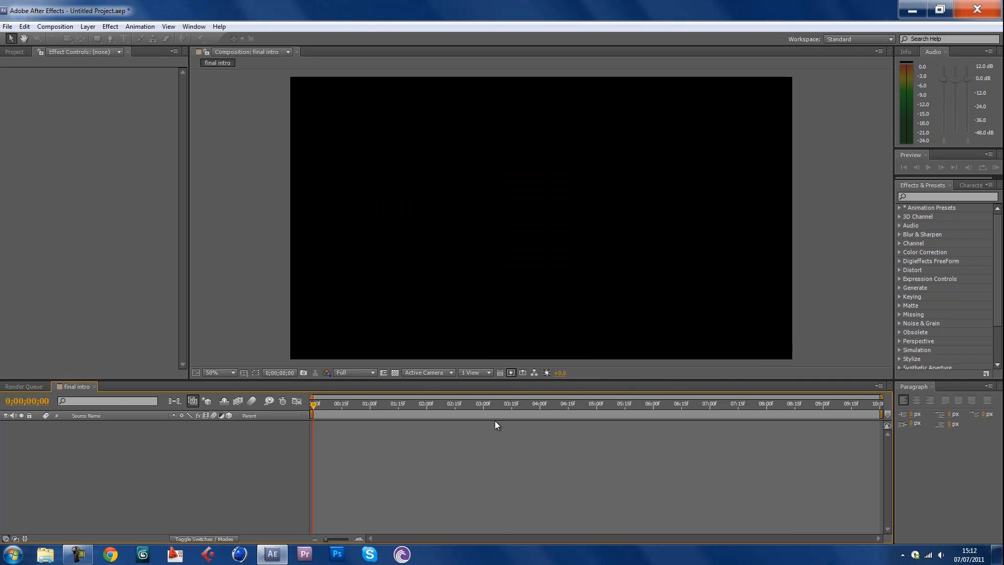
Step: Add a new camera layer using the 35mm preset and dismiss the warning
{"action": "left_click", "coordinate": [87, 27]}
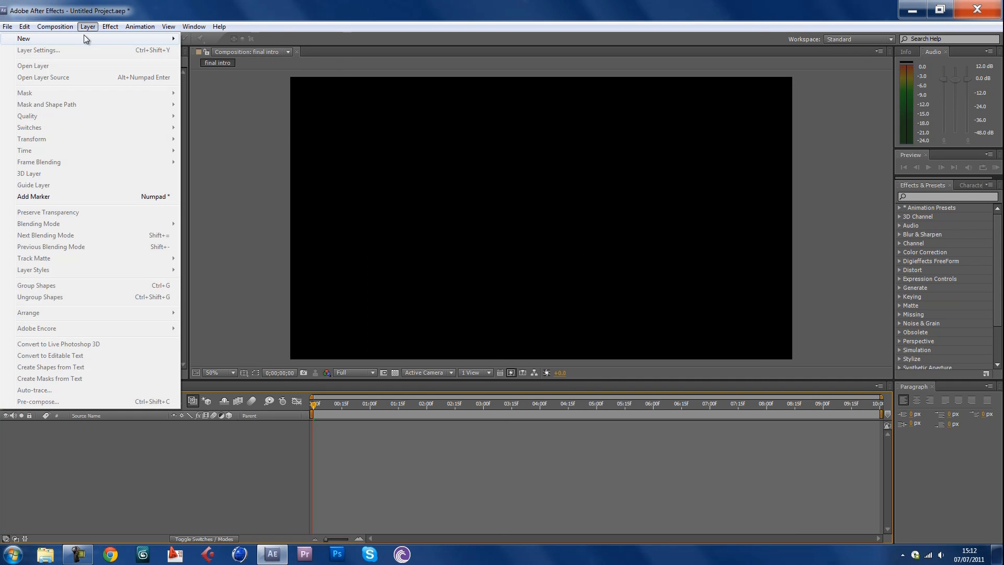
{"action": "mouse_move", "coordinate": [132, 38]}
{"action": "left_click", "coordinate": [254, 74]}
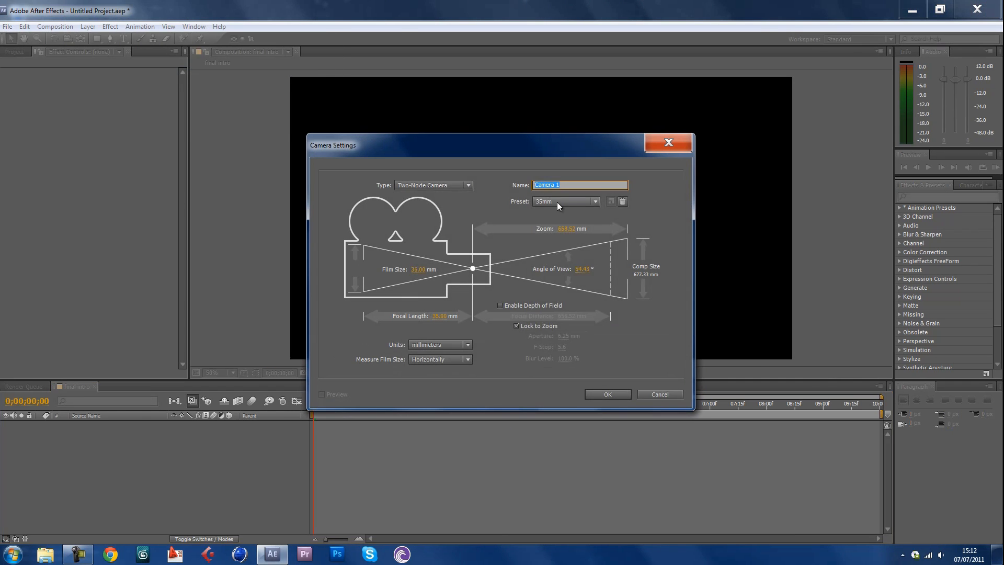
{"action": "left_click", "coordinate": [557, 201]}
{"action": "left_click", "coordinate": [558, 201]}
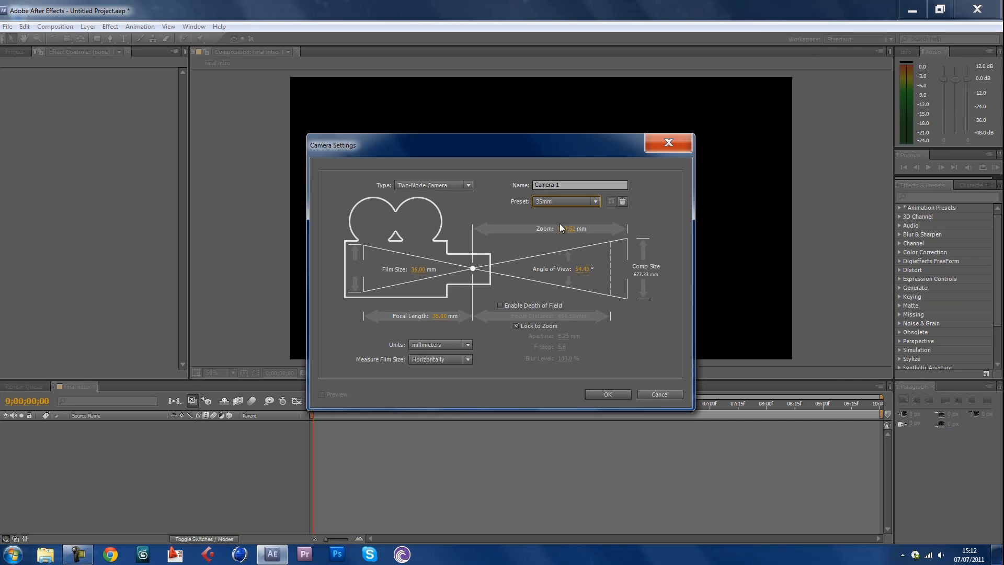
{"action": "left_click", "coordinate": [604, 394]}
{"action": "key", "text": "Return"}
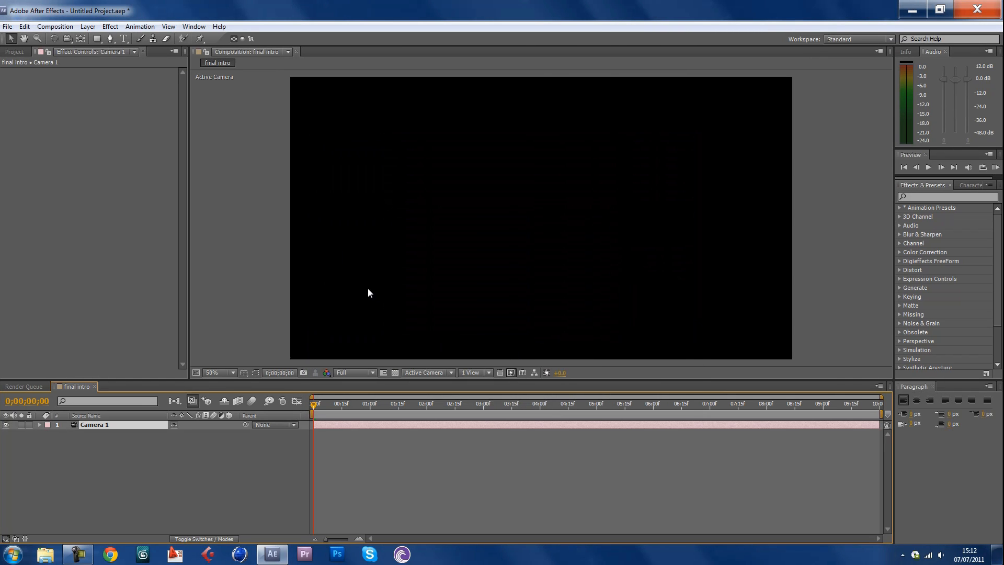
Step: Add a 3D null object and parent Camera 1 to Null 1
{"action": "left_click", "coordinate": [88, 26]}
{"action": "mouse_move", "coordinate": [87, 39]}
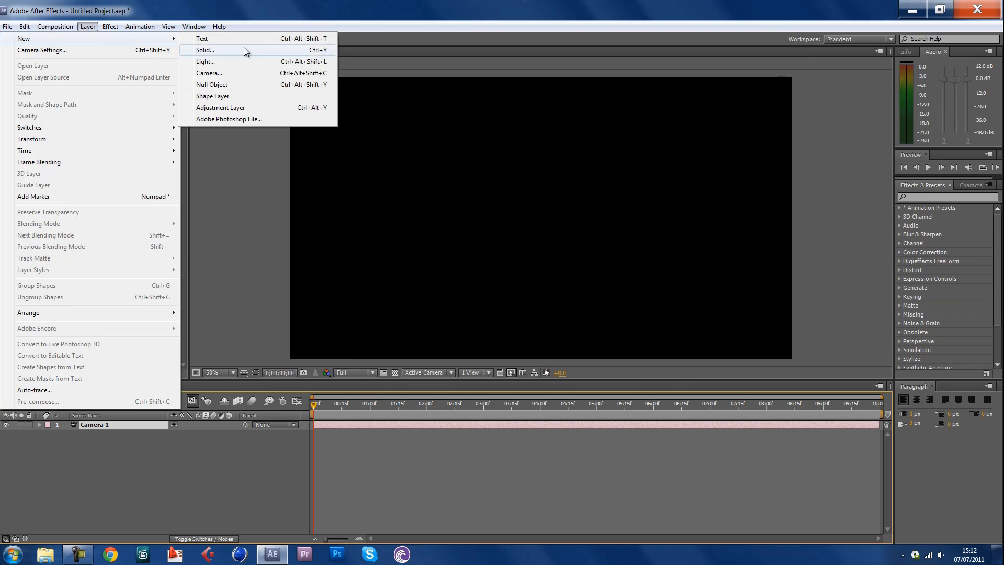
{"action": "left_click", "coordinate": [238, 84]}
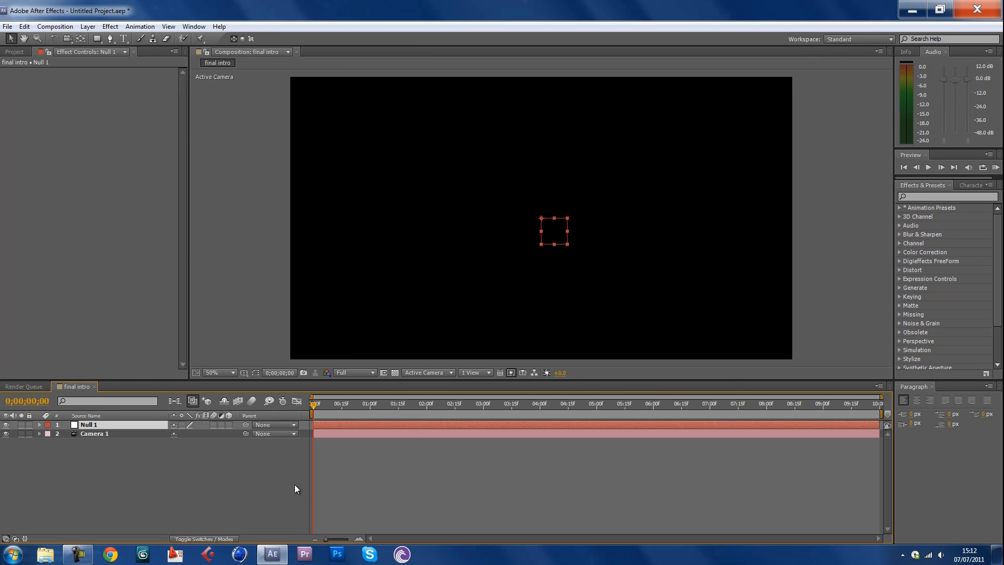
{"action": "left_click", "coordinate": [229, 424]}
{"action": "mouse_move", "coordinate": [245, 433]}
{"action": "left_mouse_down"}
{"action": "mouse_move", "coordinate": [137, 460]}
{"action": "mouse_move", "coordinate": [168, 477]}
{"action": "mouse_move", "coordinate": [250, 431]}
{"action": "mouse_move", "coordinate": [234, 443]}
{"action": "mouse_move", "coordinate": [136, 438]}
{"action": "mouse_move", "coordinate": [136, 425]}
{"action": "left_mouse_up"}
Step: Create a new solid layer named Floor
{"action": "left_click", "coordinate": [87, 27]}
{"action": "mouse_move", "coordinate": [92, 41]}
{"action": "left_click", "coordinate": [205, 48]}
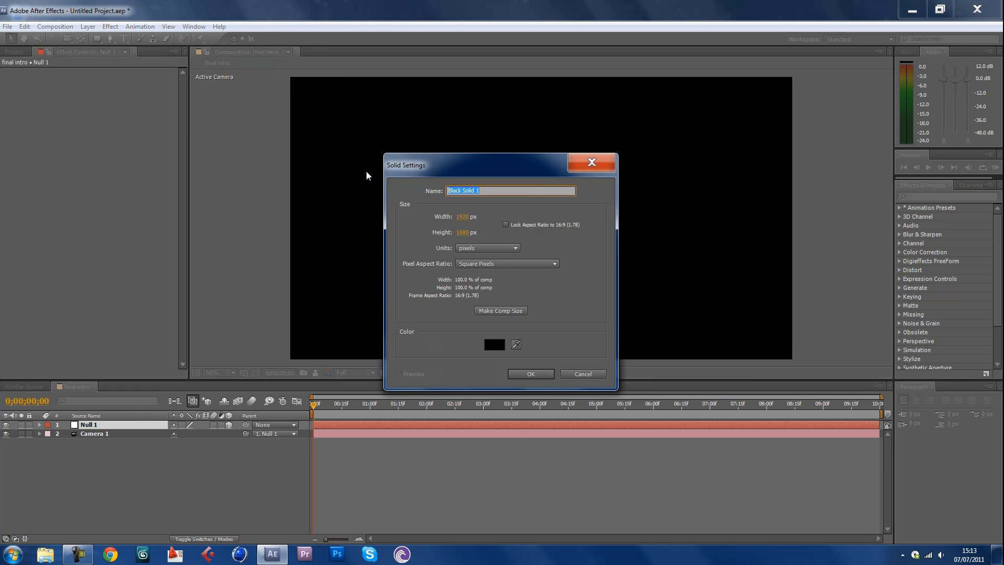
{"action": "type", "text": "Floor"}
{"action": "left_click", "coordinate": [524, 377]}
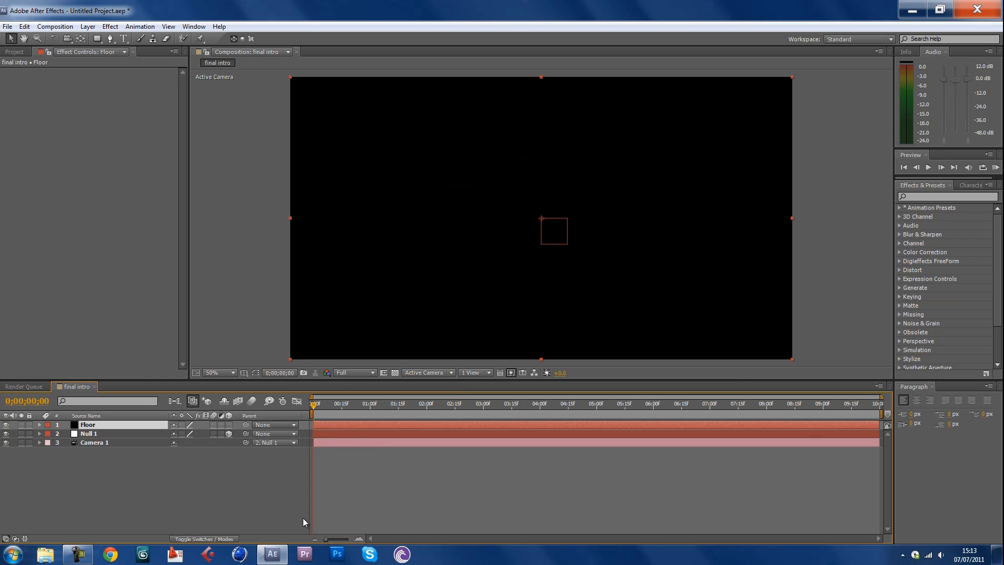
Step: Apply the Ramp effect to Floor with a mid-grey (999999) start colour
{"action": "left_click", "coordinate": [924, 197]}
{"action": "type", "text": "ramp"}
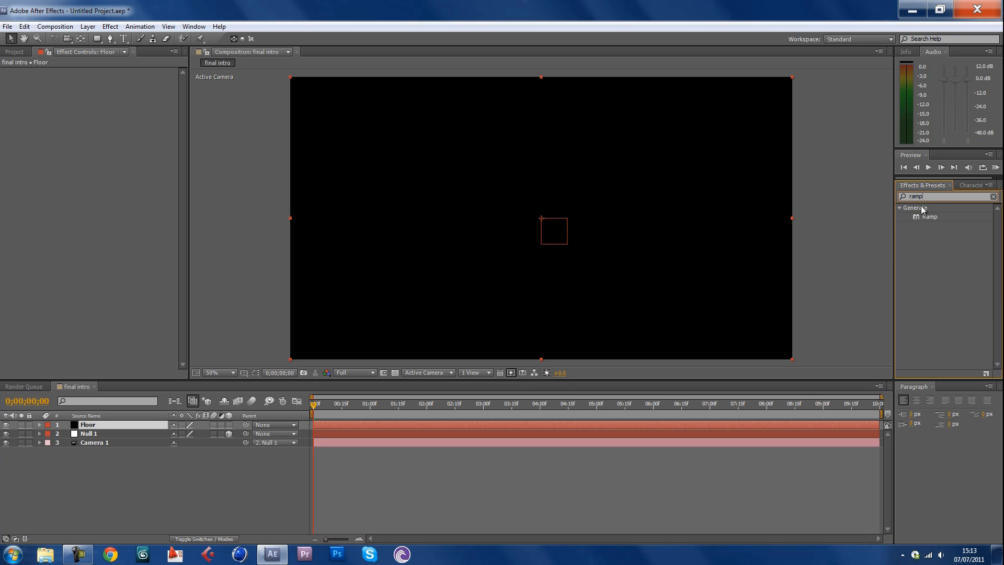
{"action": "left_click_drag", "start_coordinate": [930, 216], "coordinate": [127, 421]}
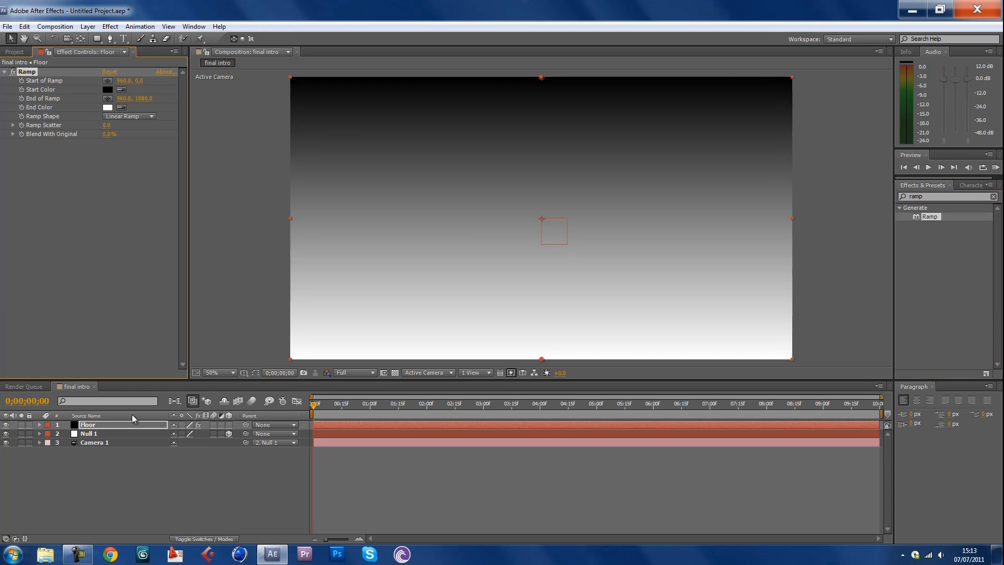
{"action": "left_click", "coordinate": [108, 90]}
{"action": "left_click", "coordinate": [231, 334]}
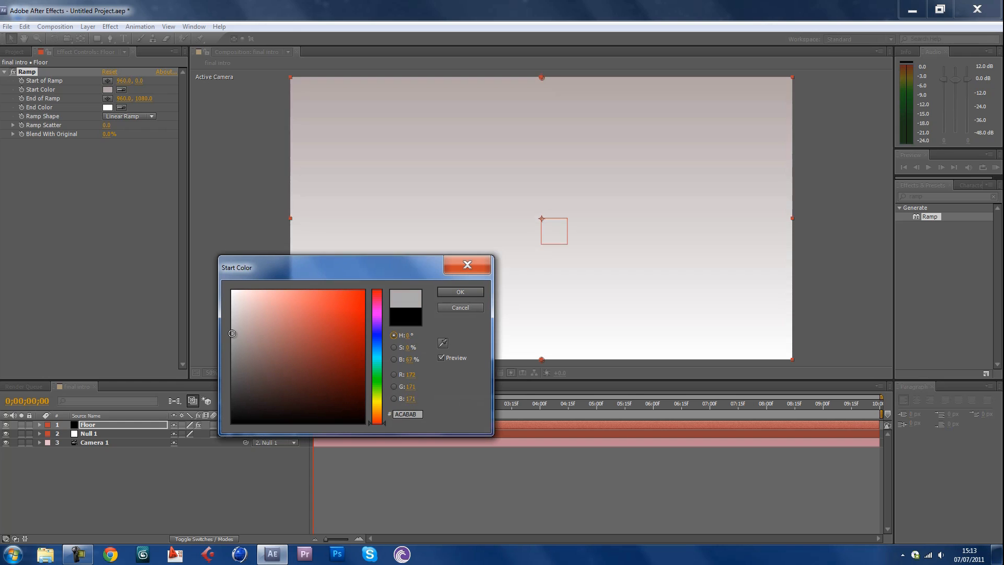
{"action": "left_click_drag", "start_coordinate": [231, 333], "coordinate": [227, 342]}
{"action": "left_click", "coordinate": [460, 292]}
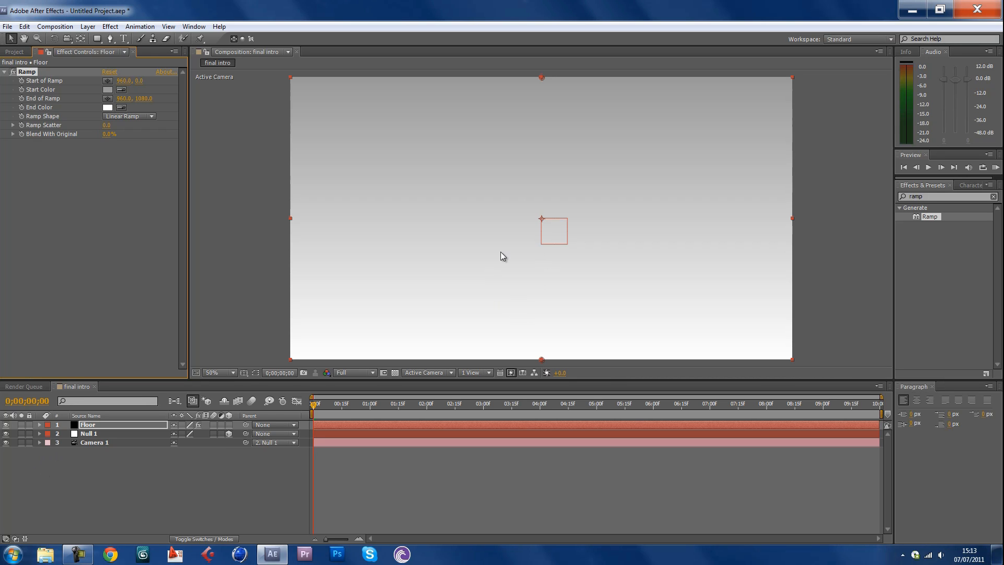
Step: Make Floor a 3D layer with X Rotation set to -90°
{"action": "left_click", "coordinate": [228, 425]}
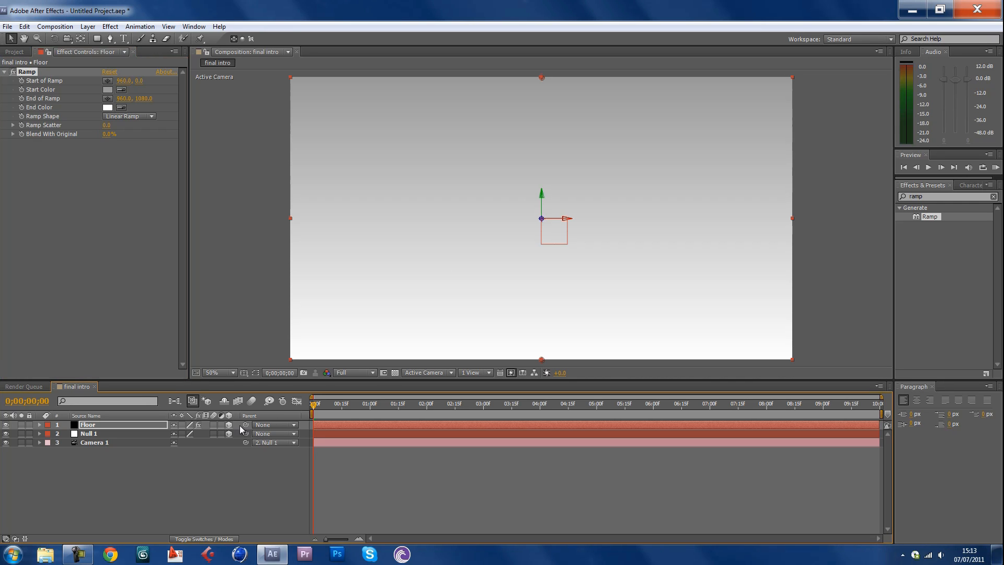
{"action": "key", "text": "r"}
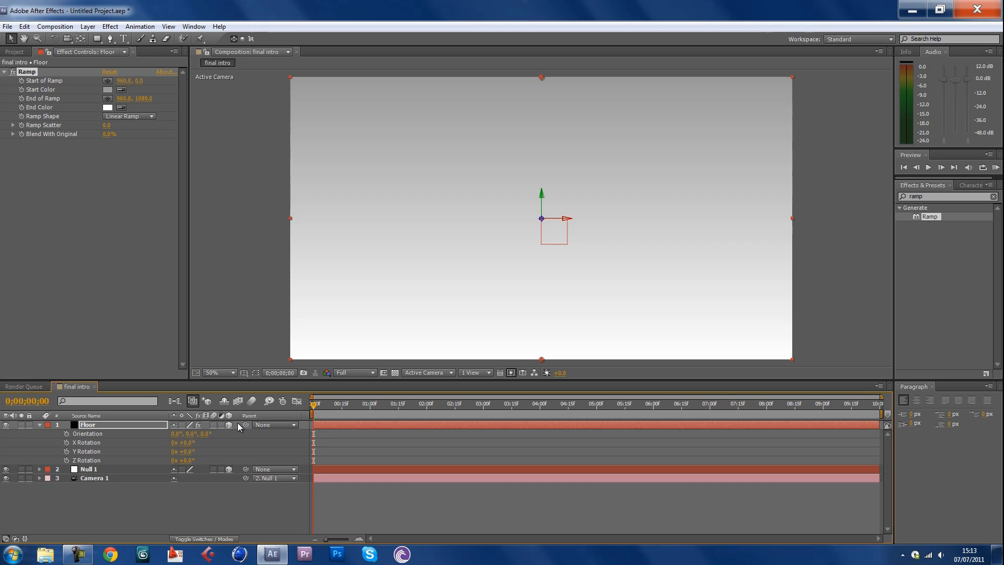
{"action": "left_click", "coordinate": [186, 443]}
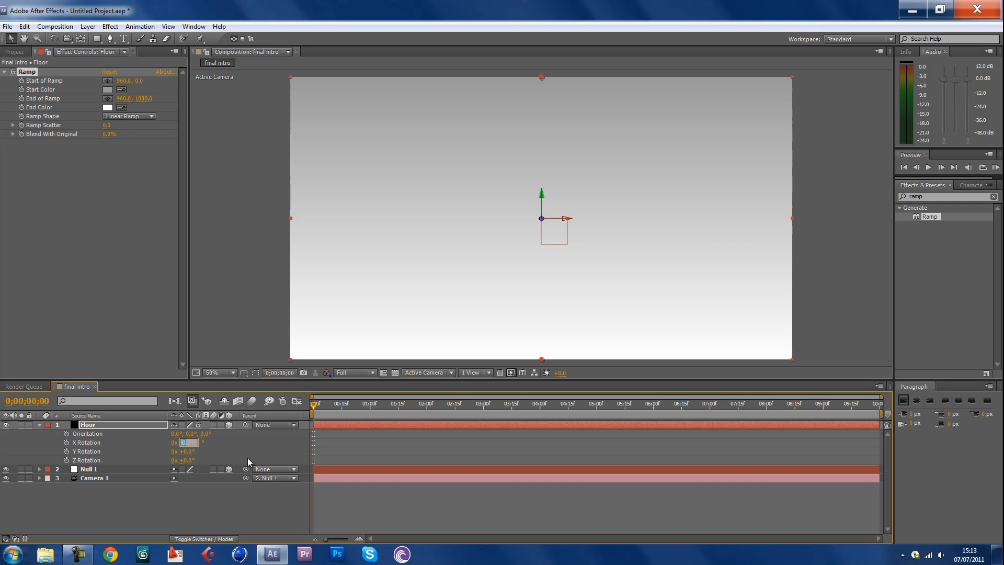
{"action": "type", "text": "-90"}
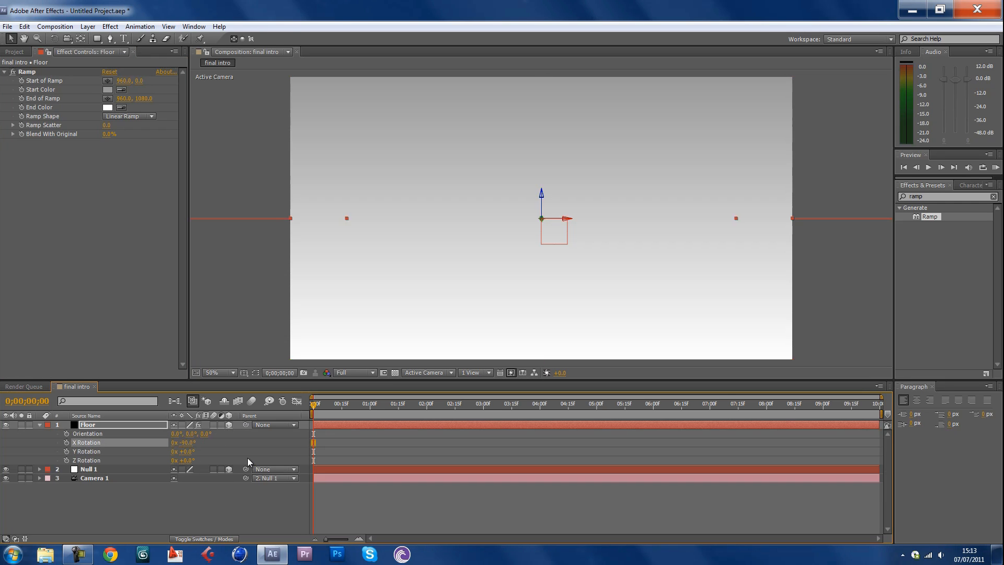
{"action": "key", "text": "Return"}
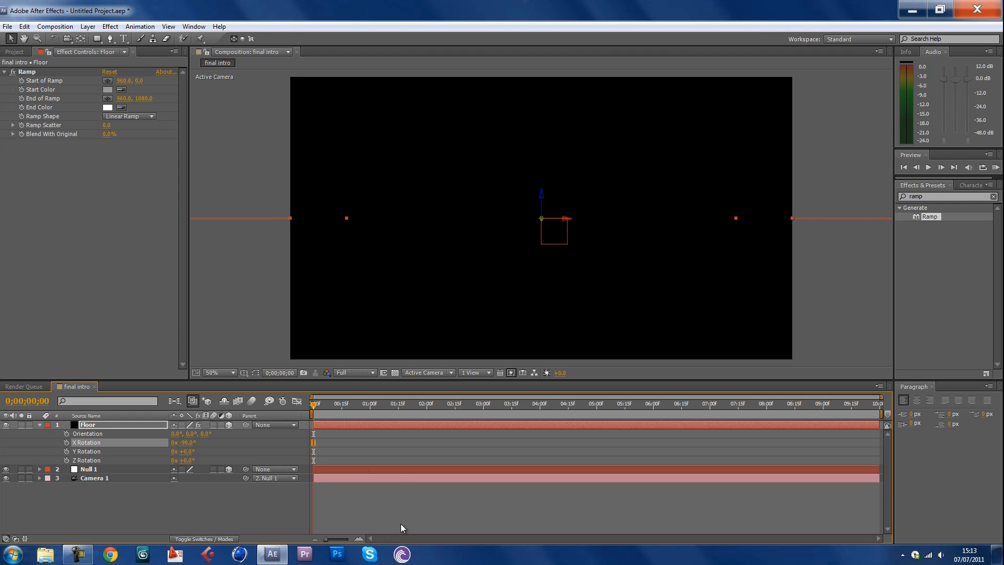
Step: Turn on the transparency grid and view the scene from Custom View 1
{"action": "left_click", "coordinate": [398, 375]}
{"action": "left_click", "coordinate": [397, 375]}
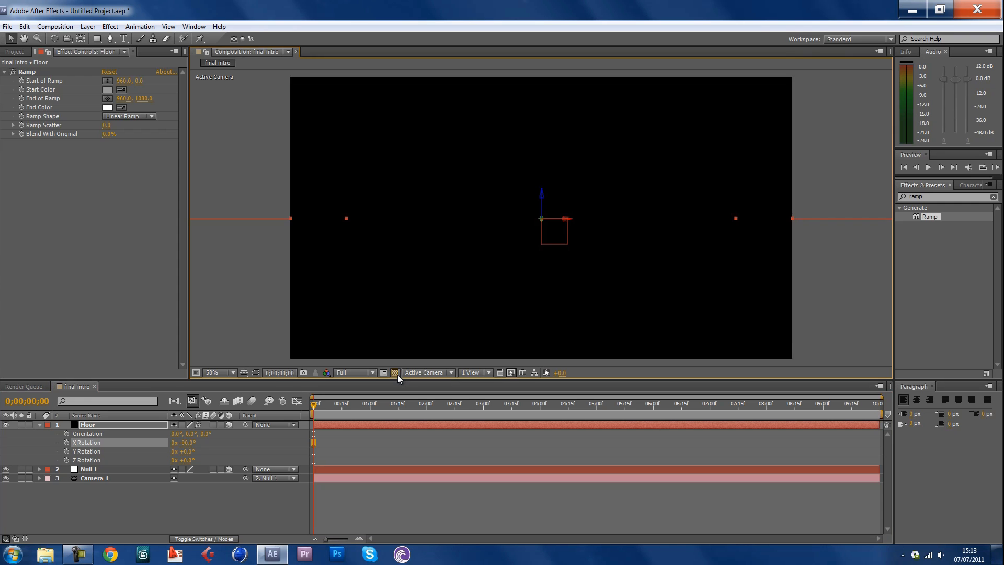
{"action": "left_click", "coordinate": [396, 373]}
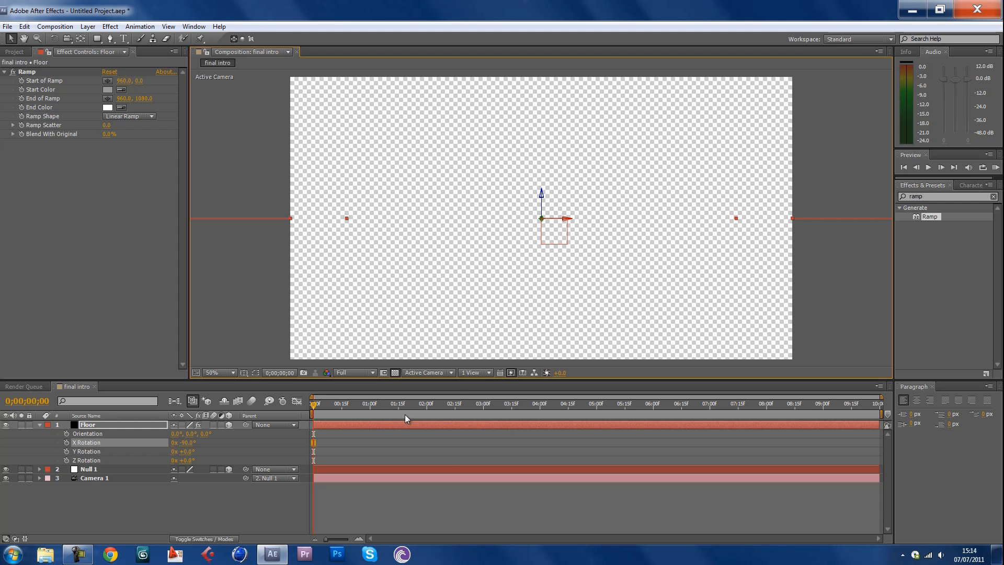
{"action": "left_click", "coordinate": [444, 373]}
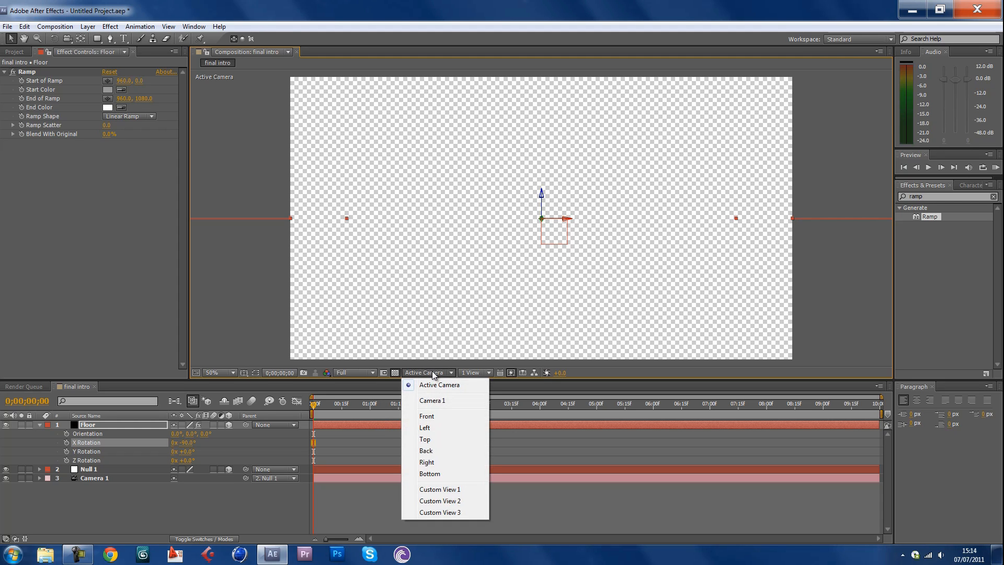
{"action": "left_click", "coordinate": [439, 491]}
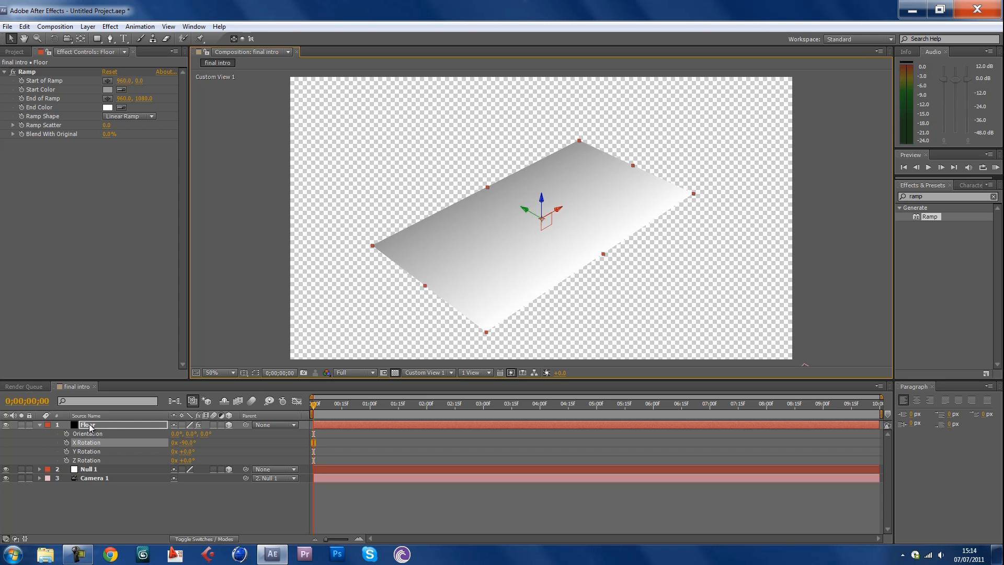
Step: Duplicate the Floor layer and rename the copy to Wall
{"action": "left_click", "coordinate": [40, 426]}
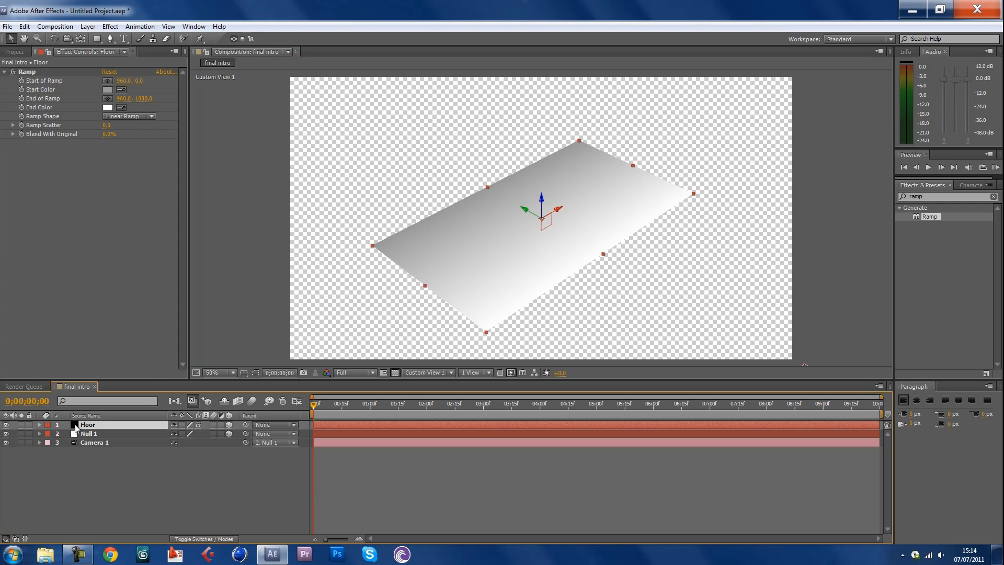
{"action": "key", "text": "ctrl+d"}
{"action": "right_click", "coordinate": [86, 428]}
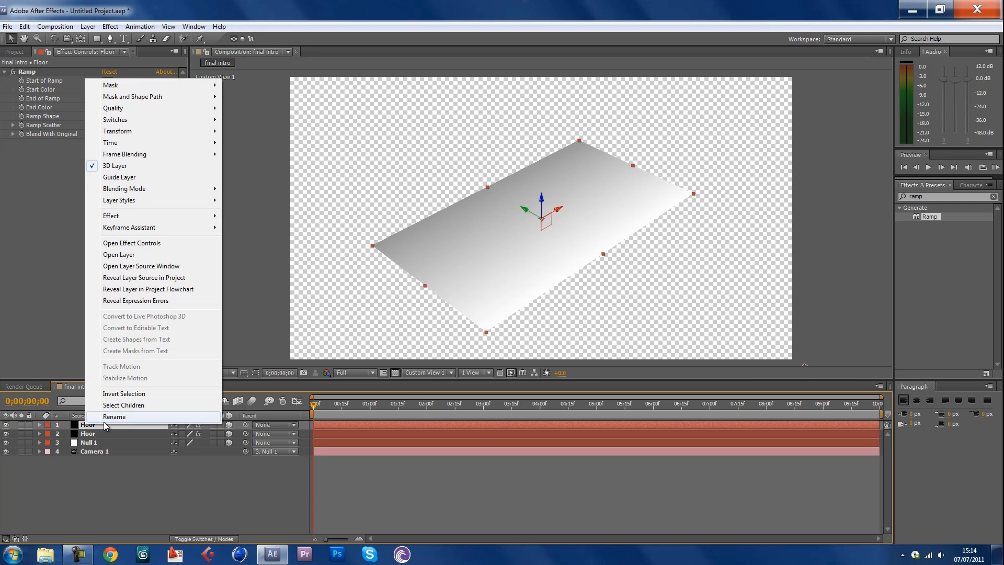
{"action": "left_click", "coordinate": [114, 417]}
{"action": "type", "text": "Wall"}
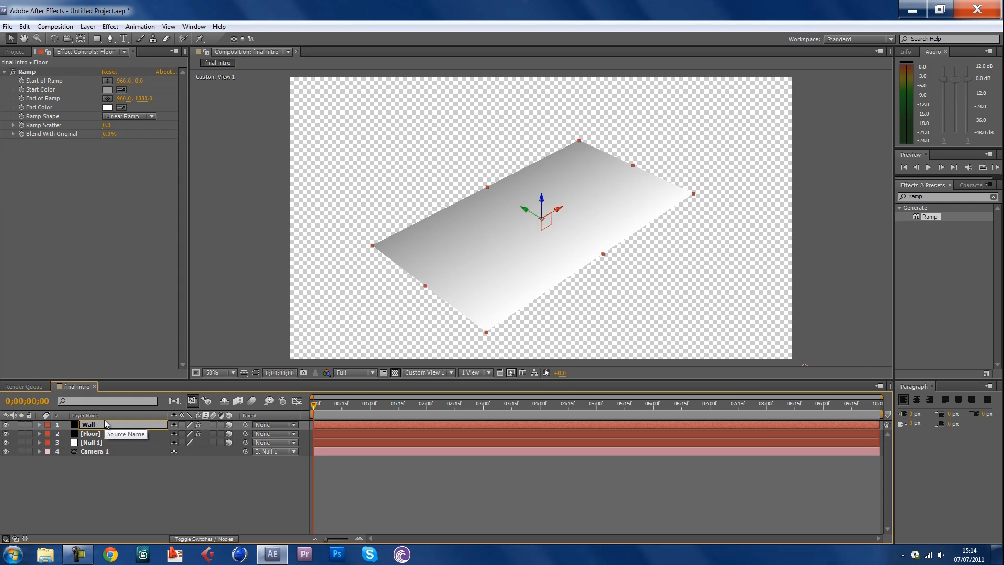
{"action": "key", "text": "Return"}
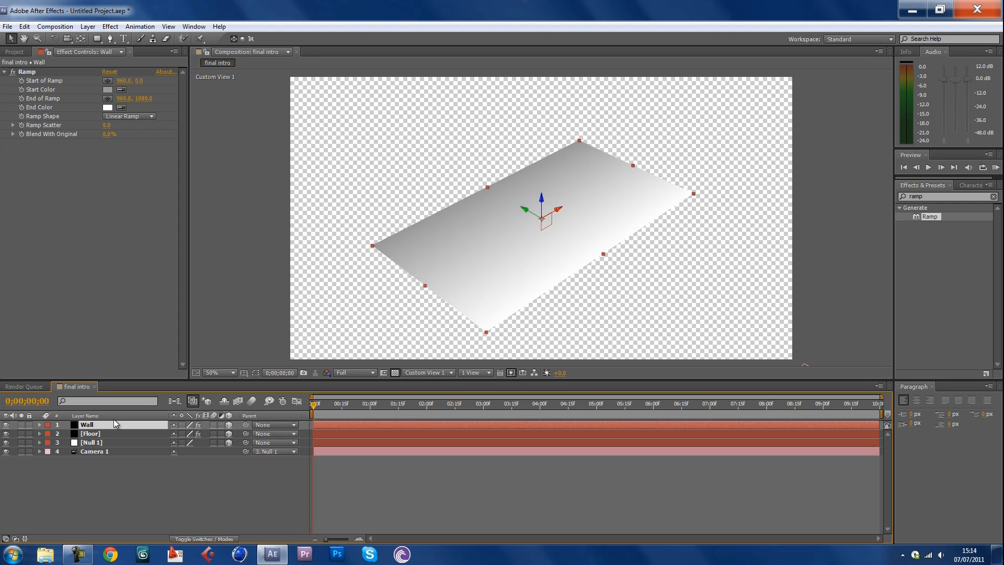
Step: Set the Wall layer's X Rotation to -180°
{"action": "key", "text": "r"}
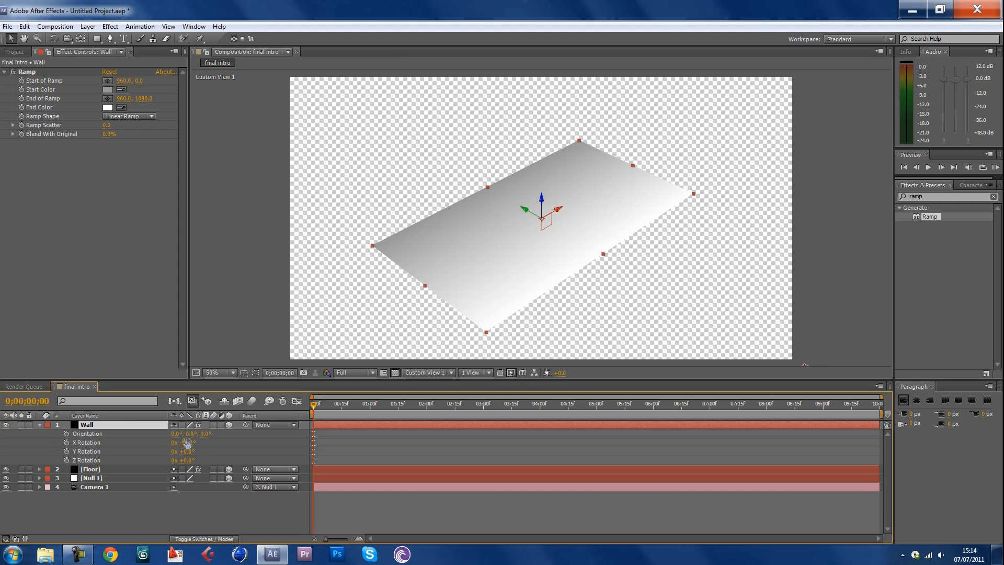
{"action": "left_click", "coordinate": [187, 443]}
{"action": "type", "text": "-180"}
{"action": "key", "text": "Return"}
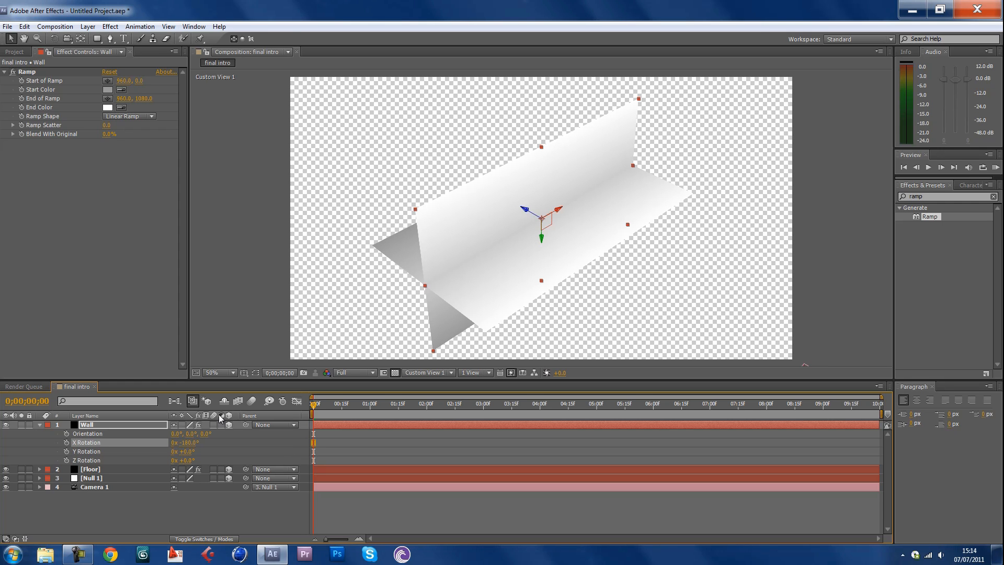
Step: Apply Motion Tile to the Floor layer with Output Width 300
{"action": "left_click", "coordinate": [934, 202]}
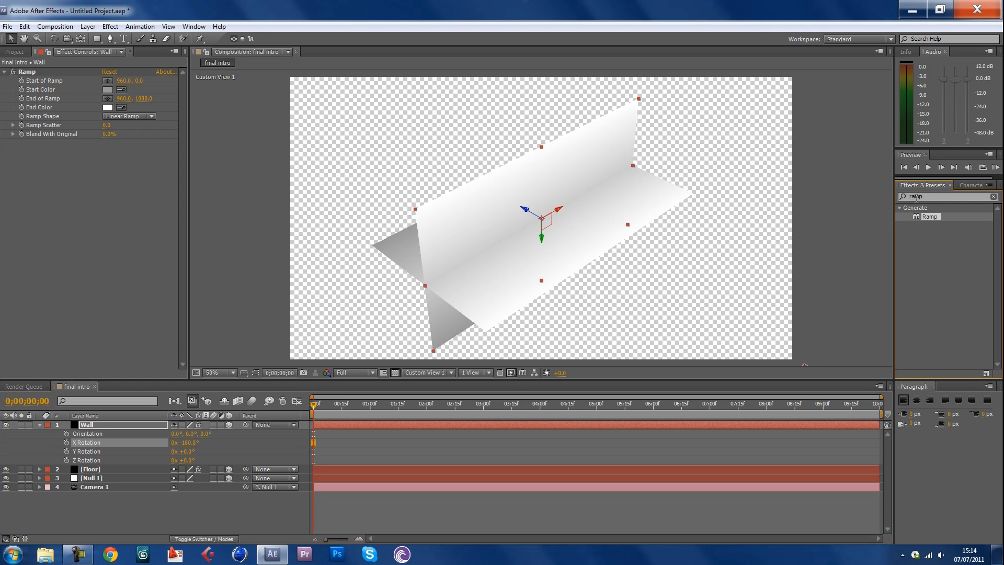
{"action": "left_click_drag", "start_coordinate": [923, 198], "coordinate": [867, 199]}
{"action": "type", "text": "motion"}
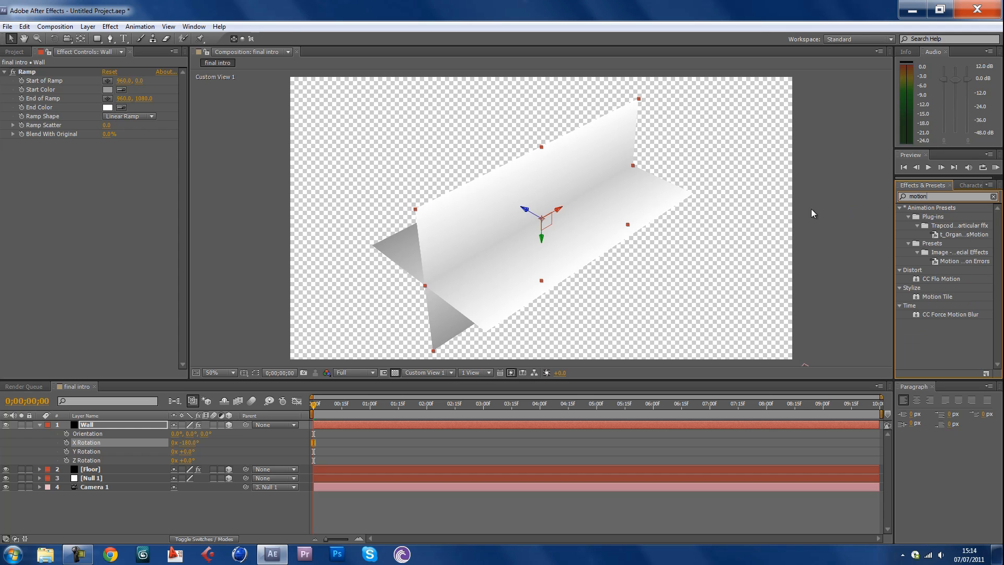
{"action": "type", "text": " tile"}
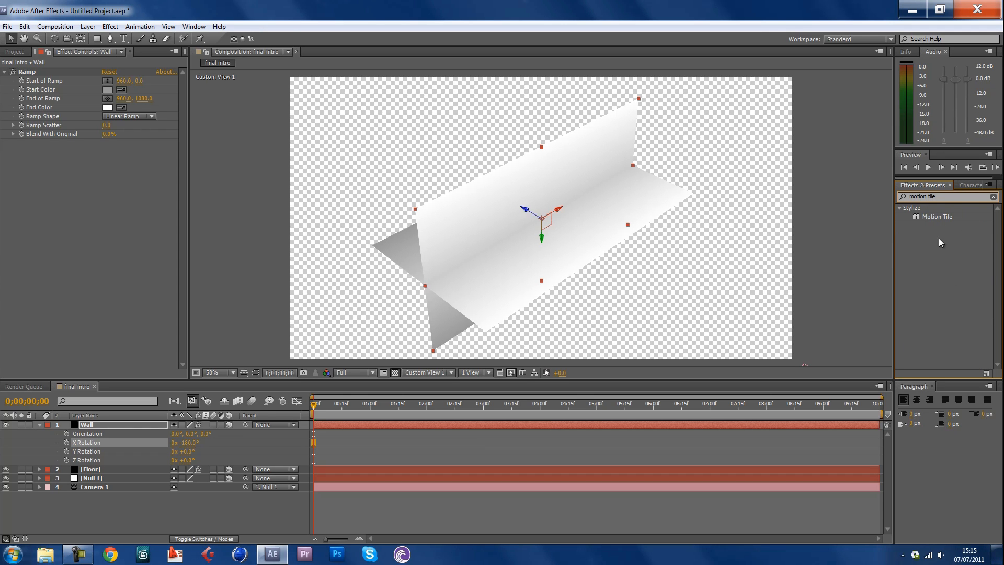
{"action": "left_click_drag", "start_coordinate": [929, 219], "coordinate": [97, 472]}
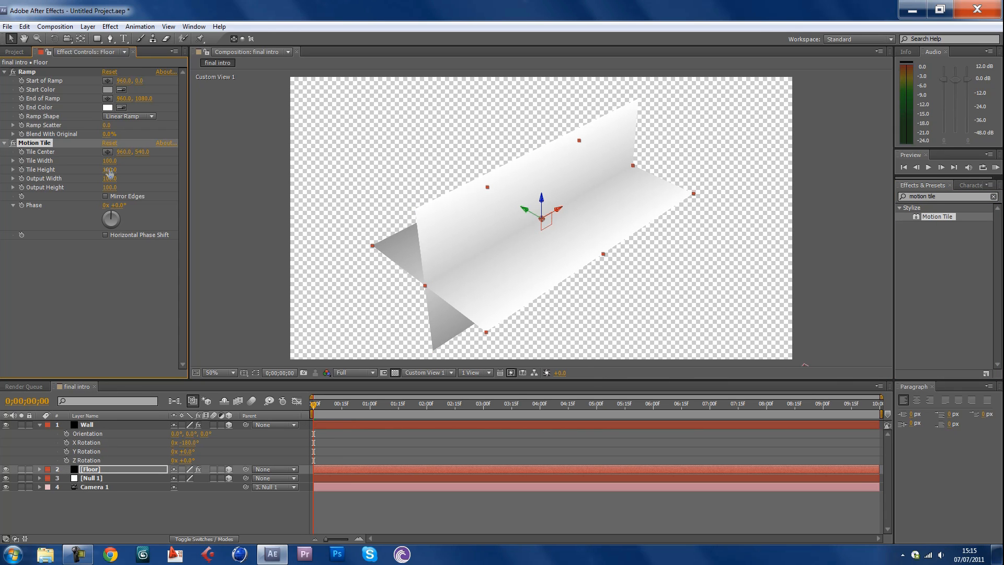
{"action": "left_click", "coordinate": [110, 179]}
{"action": "key", "text": "Return"}
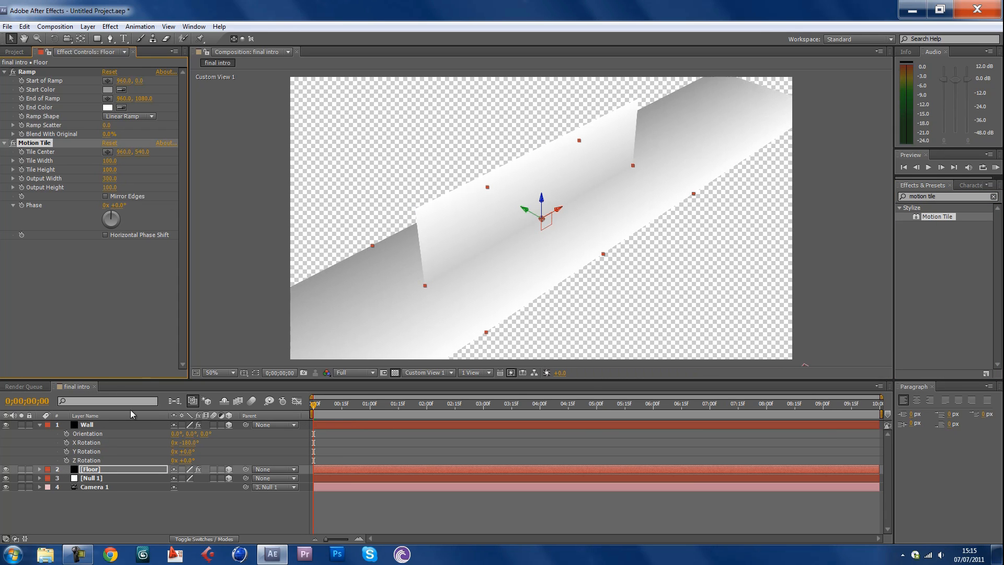
Step: Apply Motion Tile to the Wall layer and set its Output Width to 300
{"action": "left_click", "coordinate": [111, 426]}
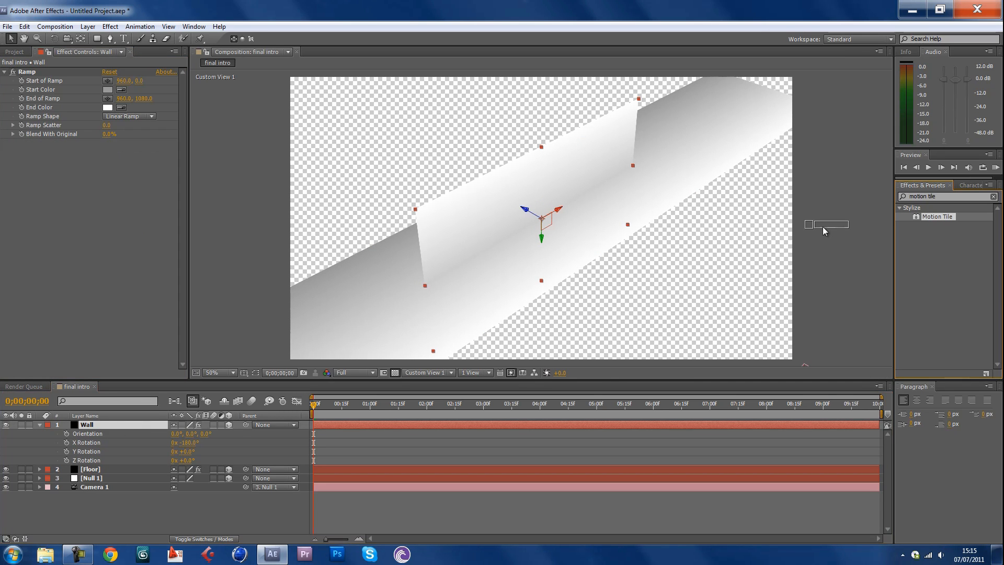
{"action": "left_click", "coordinate": [84, 443]}
{"action": "left_click", "coordinate": [86, 424]}
{"action": "double_click", "coordinate": [938, 217]}
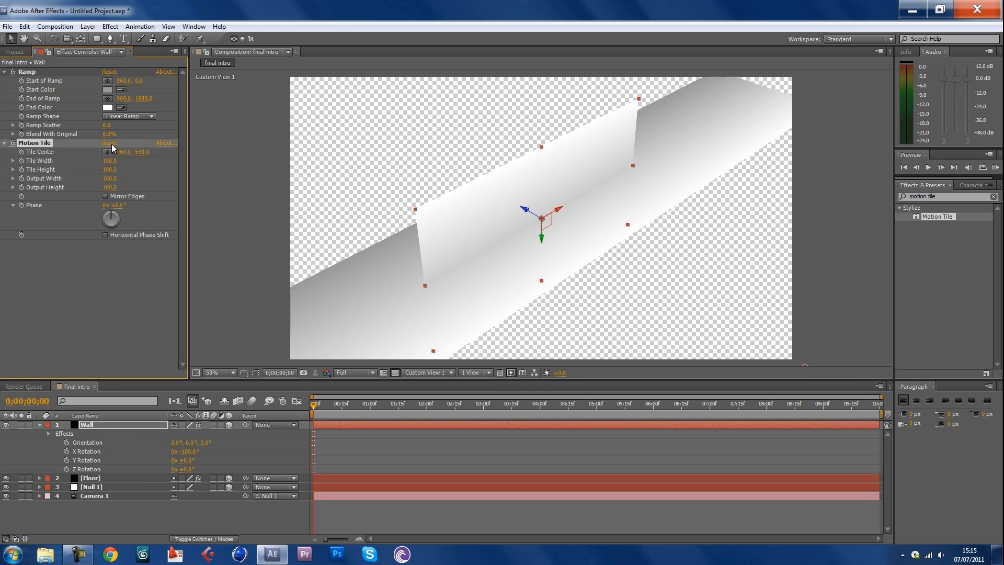
{"action": "left_click", "coordinate": [111, 179]}
{"action": "type", "text": "300"}
{"action": "key", "text": "Return"}
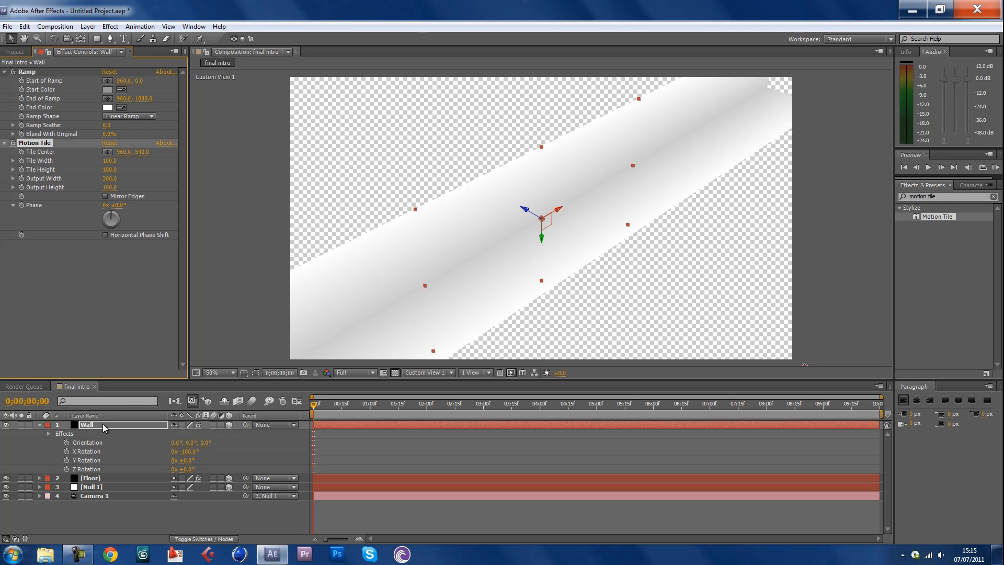
Step: Scrub the Wall's Position until its bottom edge lines up with the floor
{"action": "key", "text": "p"}
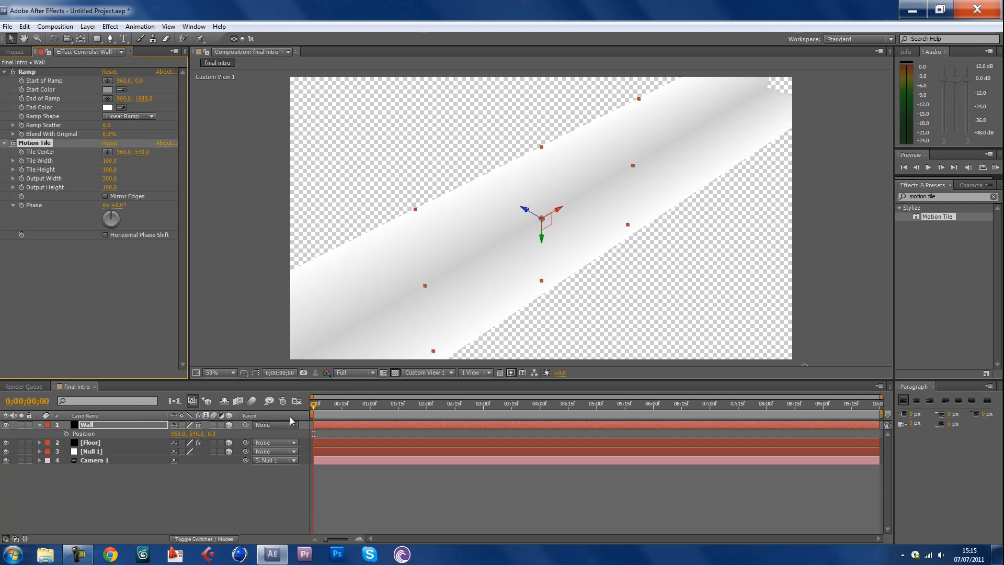
{"action": "left_click", "coordinate": [194, 434]}
{"action": "left_click_drag", "start_coordinate": [194, 434], "coordinate": [432, 378]}
{"action": "left_click_drag", "start_coordinate": [198, 436], "coordinate": [86, 438]}
{"action": "left_click_drag", "start_coordinate": [197, 434], "coordinate": [240, 432]}
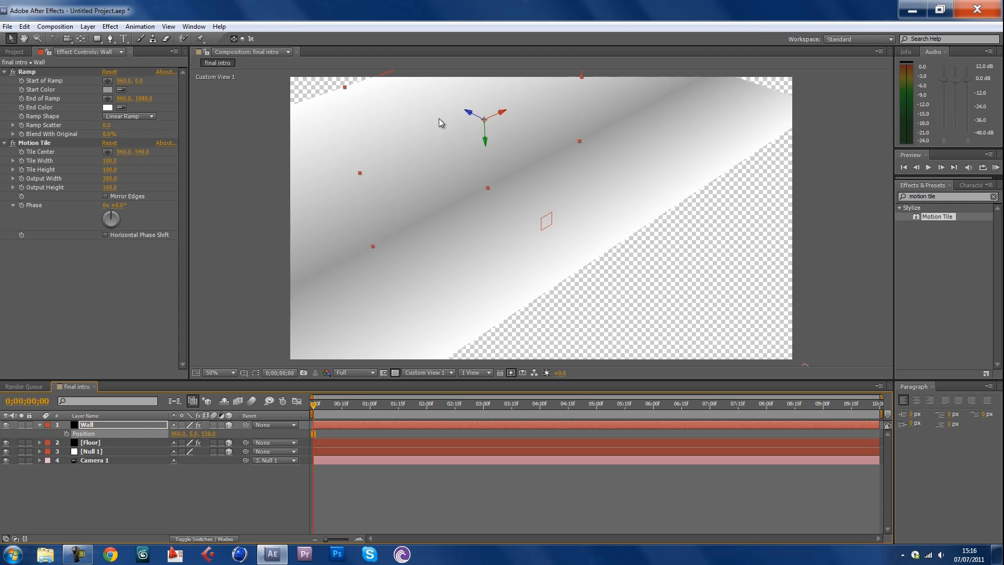
Step: Return to the Active Camera view and bring up Null 1's Position for adjustment
{"action": "left_click", "coordinate": [428, 372]}
{"action": "left_click", "coordinate": [434, 383]}
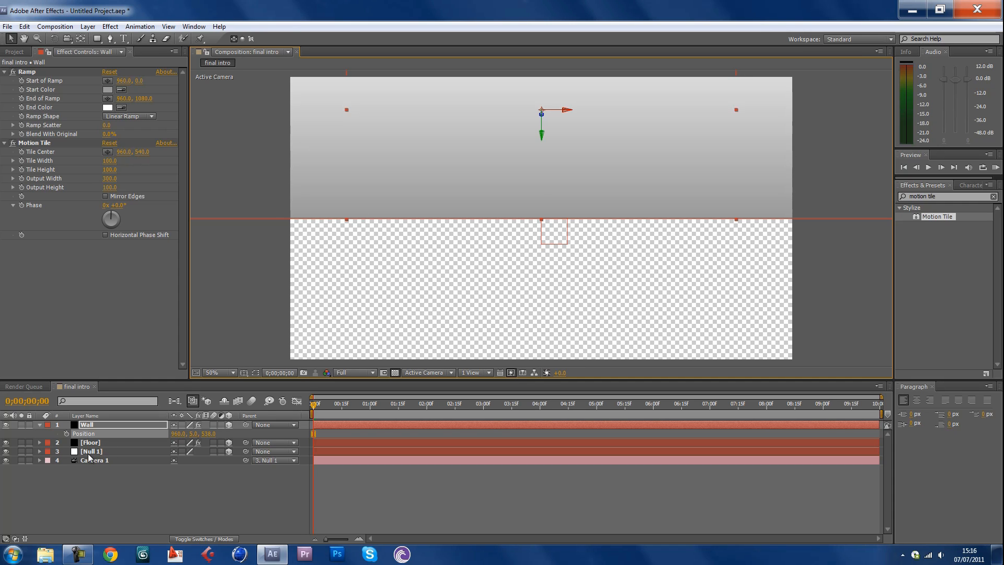
{"action": "left_click", "coordinate": [107, 453]}
{"action": "key", "text": "p"}
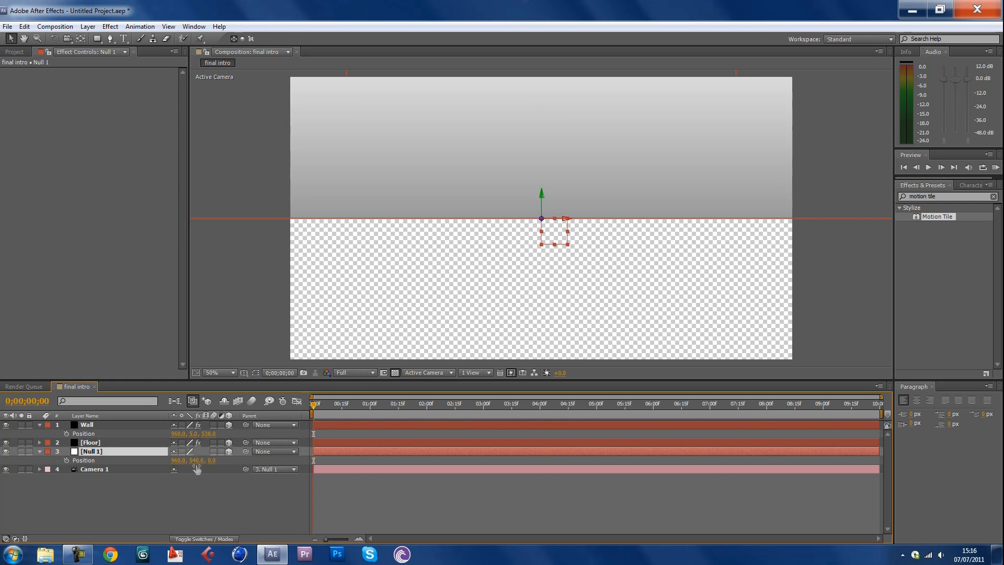
{"action": "left_click", "coordinate": [591, 158]}
{"action": "left_click_drag", "start_coordinate": [195, 463], "coordinate": [21, 442]}
{"action": "left_click", "coordinate": [21, 442]}
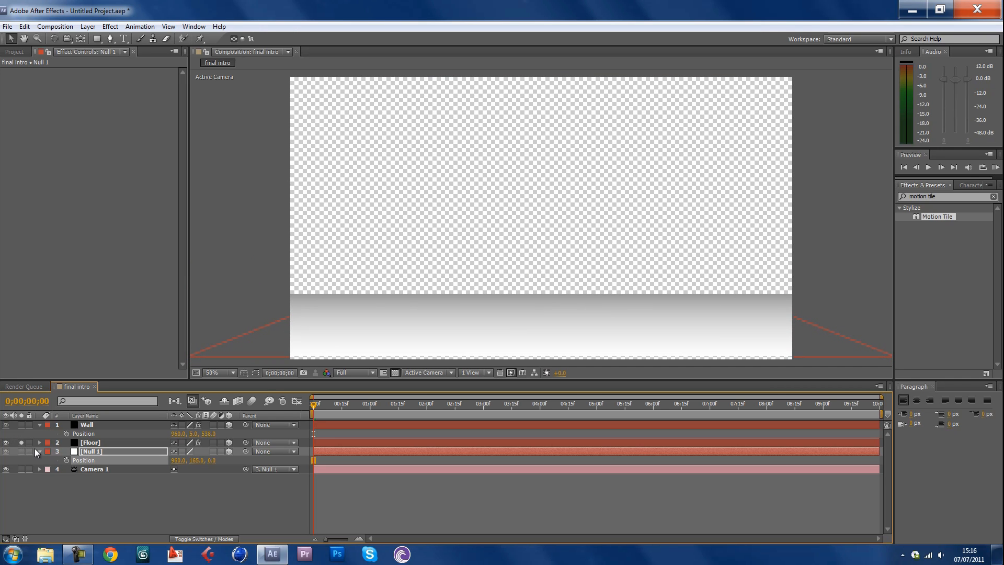
{"action": "key", "text": "ctrl+z"}
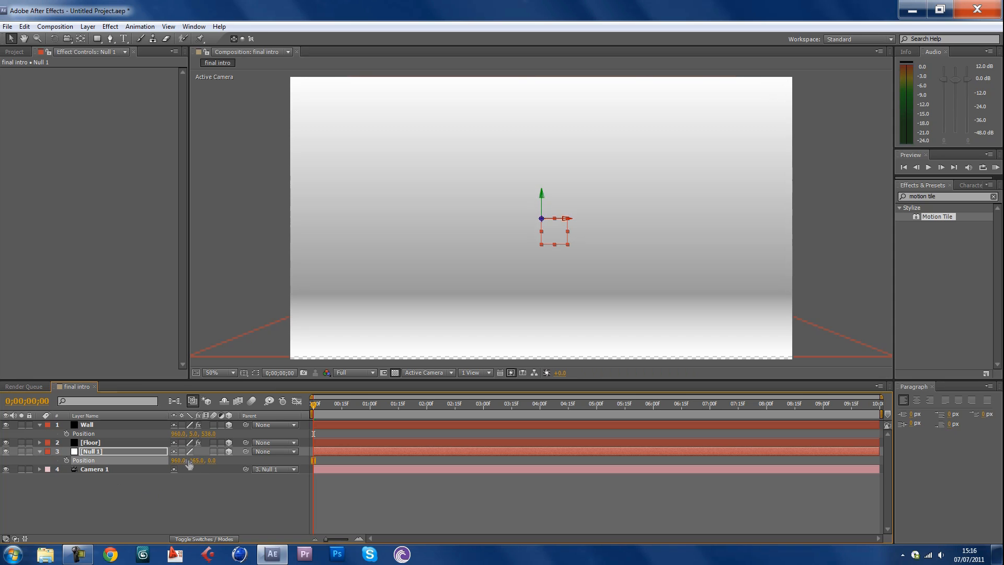
Step: Set Null 1's vertical Position to 156
{"action": "mouse_move", "coordinate": [199, 461]}
{"action": "left_mouse_down"}
{"action": "mouse_move", "coordinate": [172, 468]}
{"action": "mouse_move", "coordinate": [180, 463]}
{"action": "left_mouse_up"}
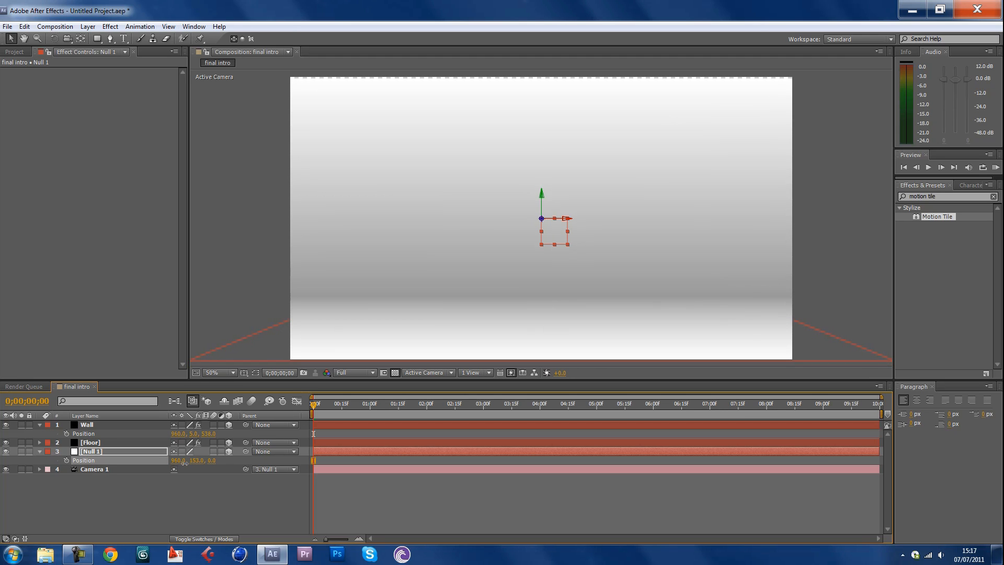
{"action": "left_click_drag", "start_coordinate": [188, 464], "coordinate": [182, 467]}
{"action": "type", "text": "155"}
{"action": "key", "text": "Return"}
{"action": "left_click", "coordinate": [194, 461]}
{"action": "type", "text": "154"}
{"action": "key", "text": "BackSpace"}
{"action": "key", "text": "Return"}
Step: Turn on the transparency grid and bring up the new composition's settings
{"action": "left_click", "coordinate": [396, 373]}
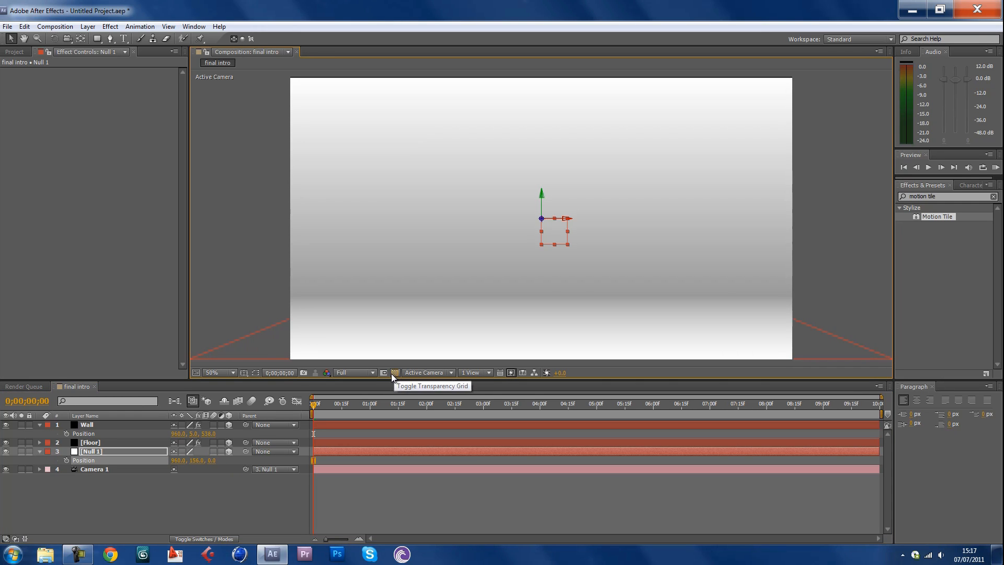
{"action": "left_click", "coordinate": [395, 373]}
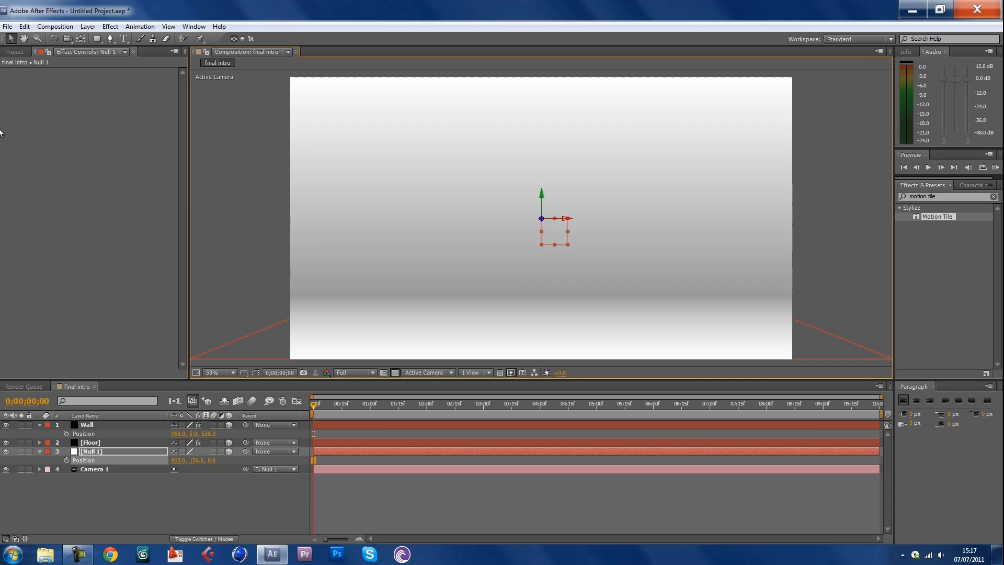
{"action": "left_click", "coordinate": [15, 51]}
Step: Create a new HDTV 1080 29.97 composition named 'logo comp'
{"action": "left_click", "coordinate": [55, 26]}
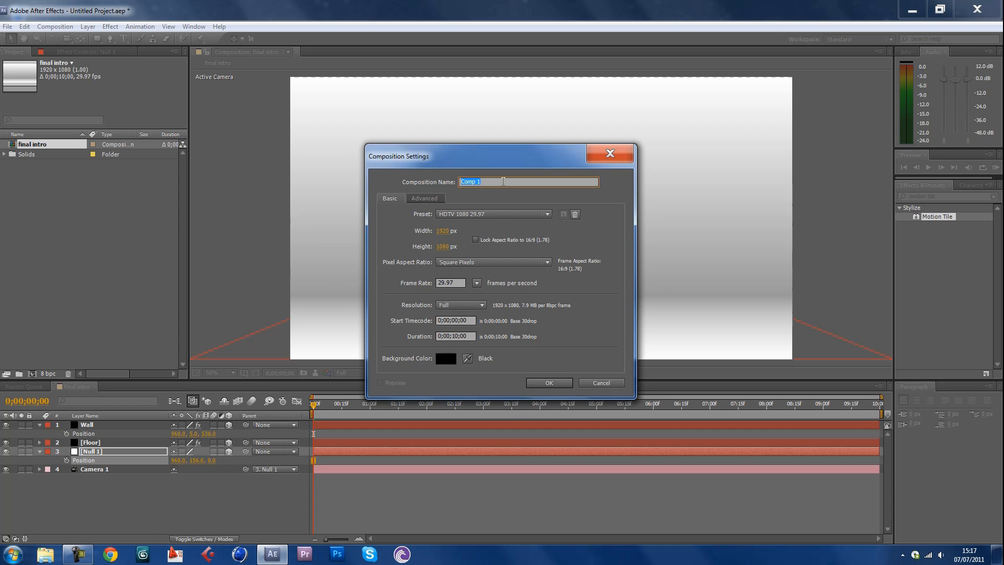
{"action": "type", "text": "logo cmo"}
{"action": "key", "text": "BackSpace"}
{"action": "type", "text": "omp"}
{"action": "left_click", "coordinate": [546, 383]}
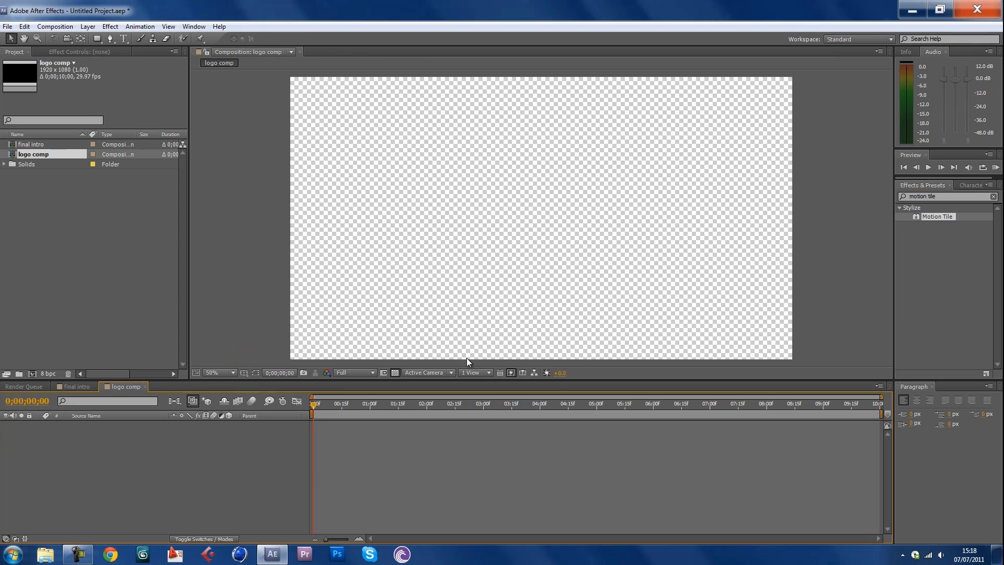
Step: Import FD.psd as merged layers and drag it into the logo comp viewer
{"action": "left_click", "coordinate": [396, 373]}
{"action": "left_click", "coordinate": [396, 373]}
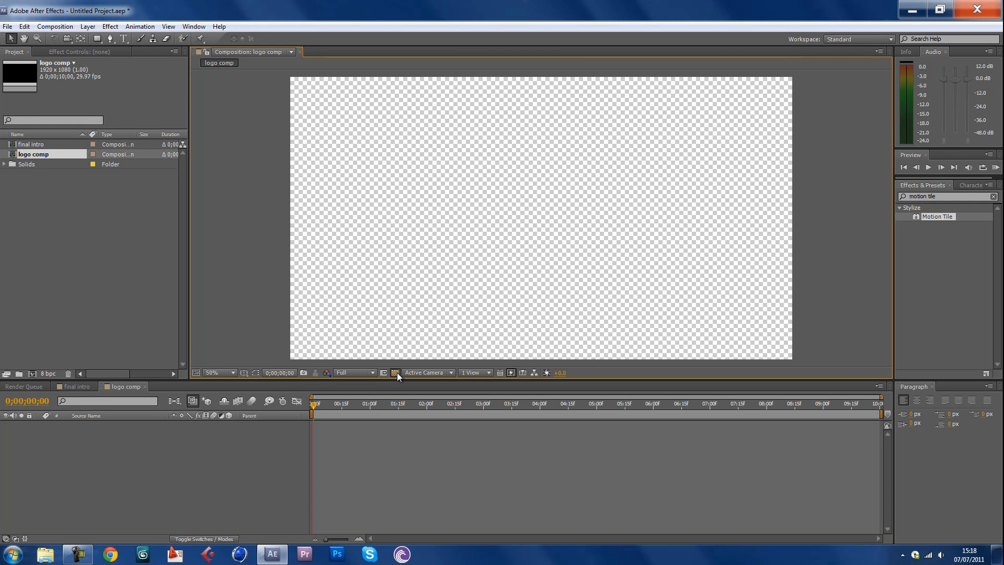
{"action": "double_click", "coordinate": [52, 221]}
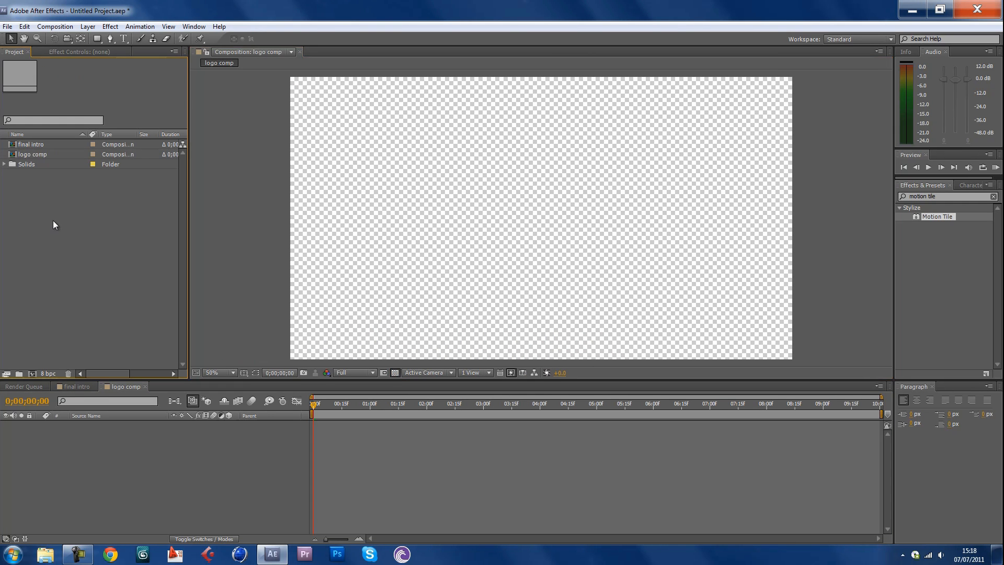
{"action": "left_click", "coordinate": [895, 235]}
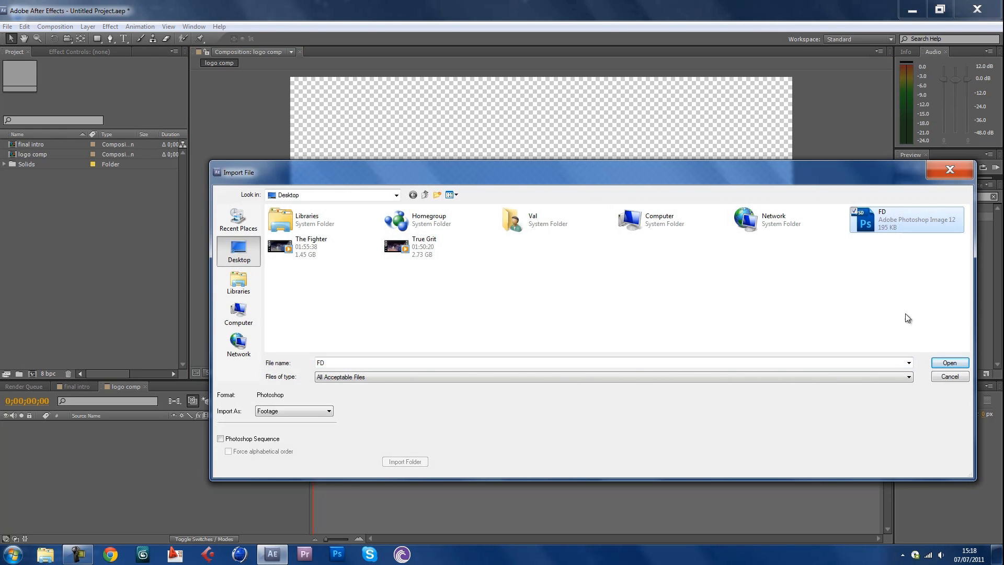
{"action": "left_click", "coordinate": [949, 364]}
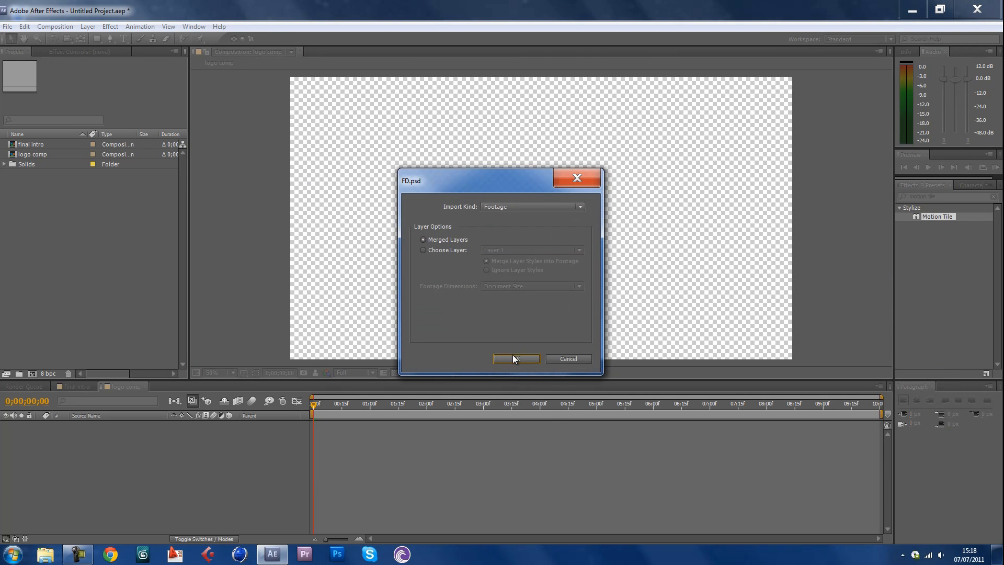
{"action": "left_click", "coordinate": [514, 358]}
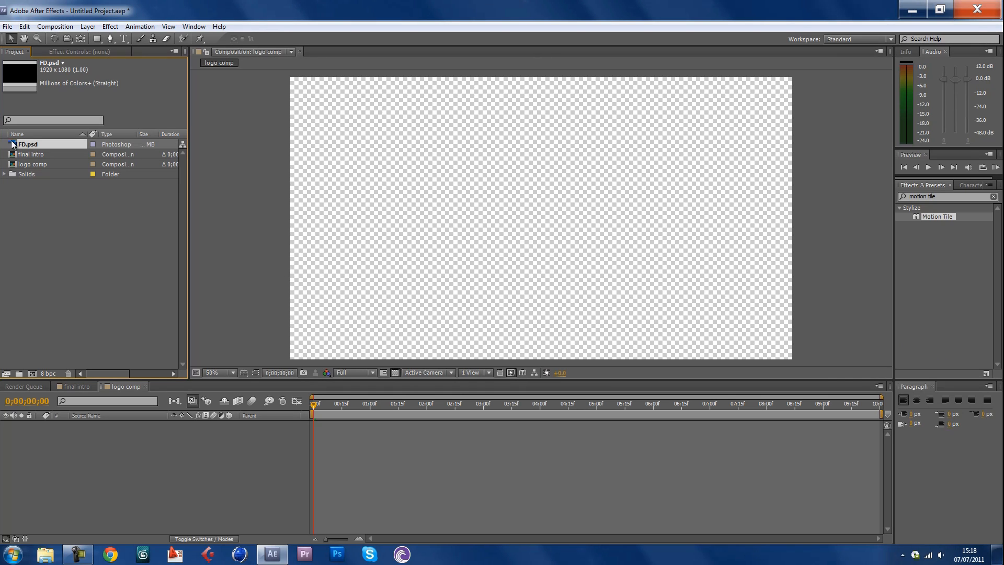
{"action": "left_click_drag", "start_coordinate": [27, 145], "coordinate": [541, 215]}
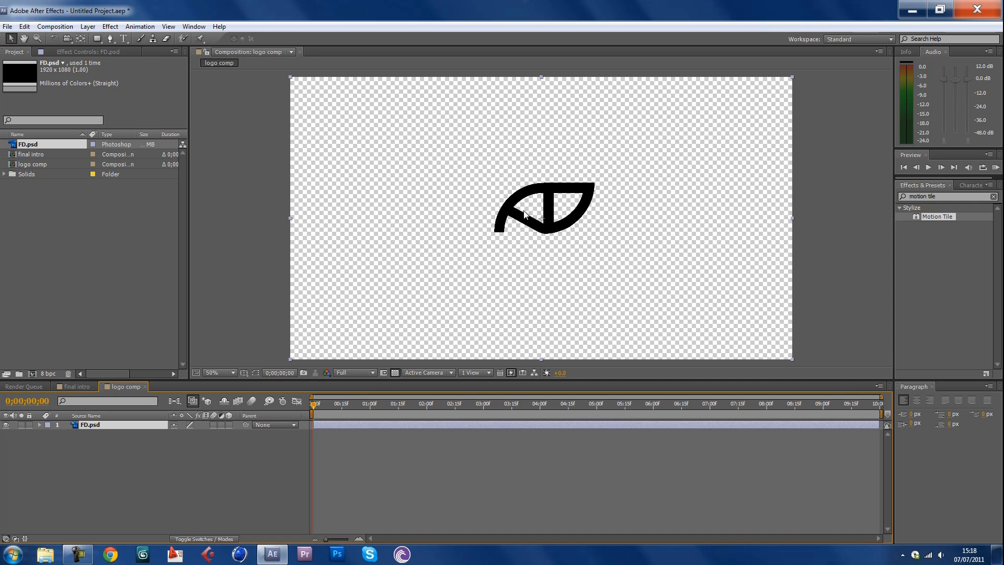
Step: Scale the FD logo up to about 180% and nudge it slightly up and left
{"action": "key", "text": "s"}
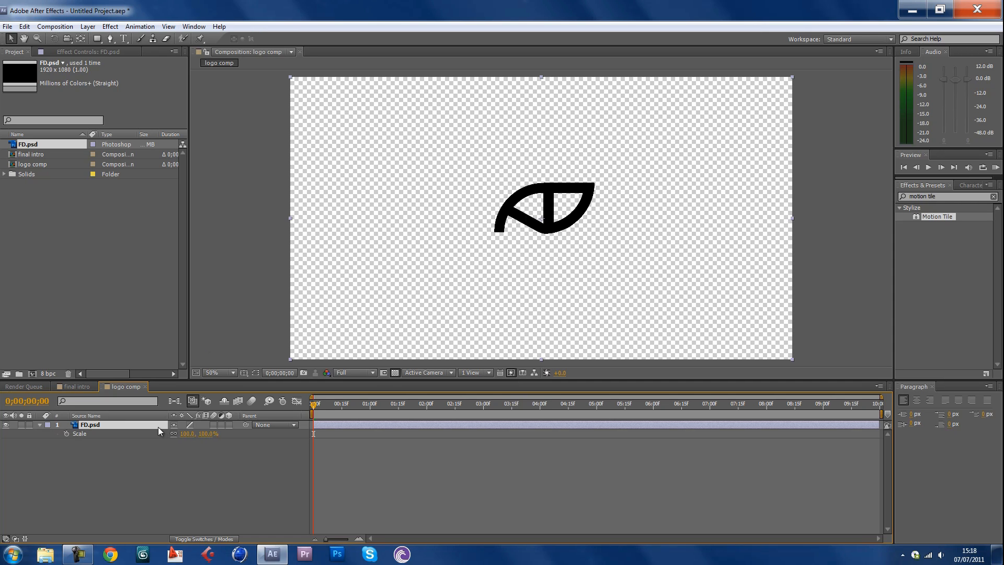
{"action": "left_click_drag", "start_coordinate": [206, 437], "coordinate": [248, 433]}
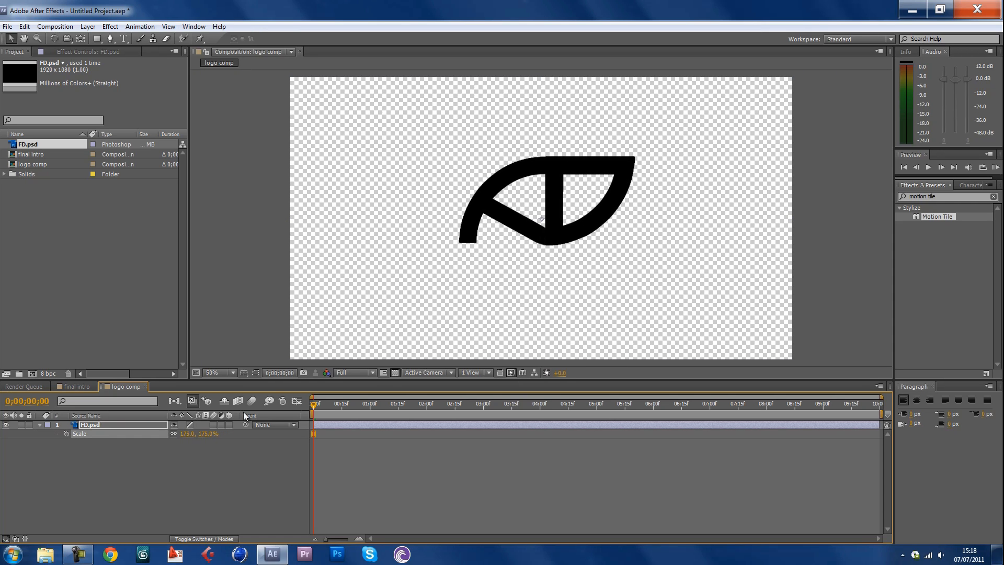
{"action": "left_click", "coordinate": [255, 373]}
{"action": "left_click", "coordinate": [265, 385]}
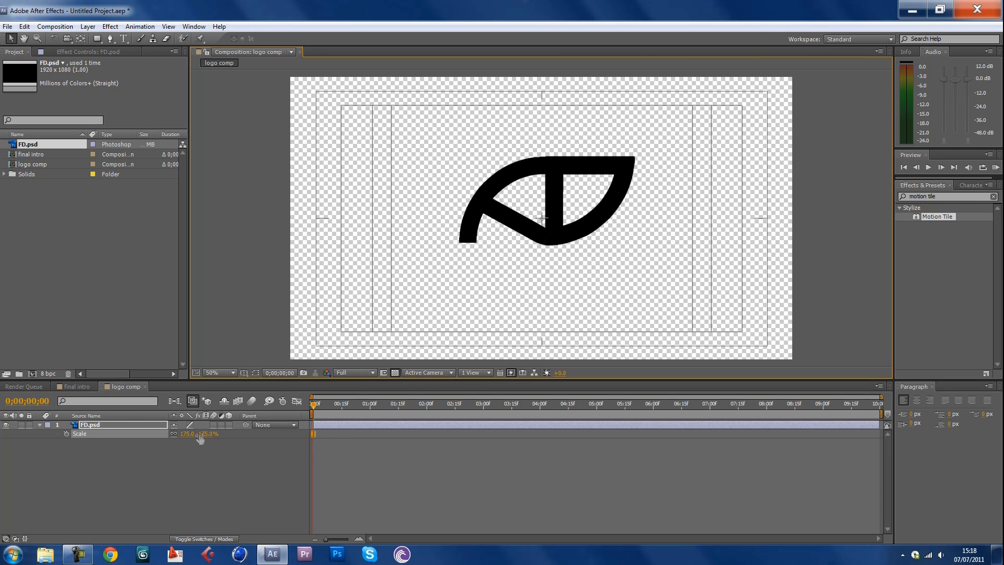
{"action": "left_click_drag", "start_coordinate": [214, 438], "coordinate": [202, 434]}
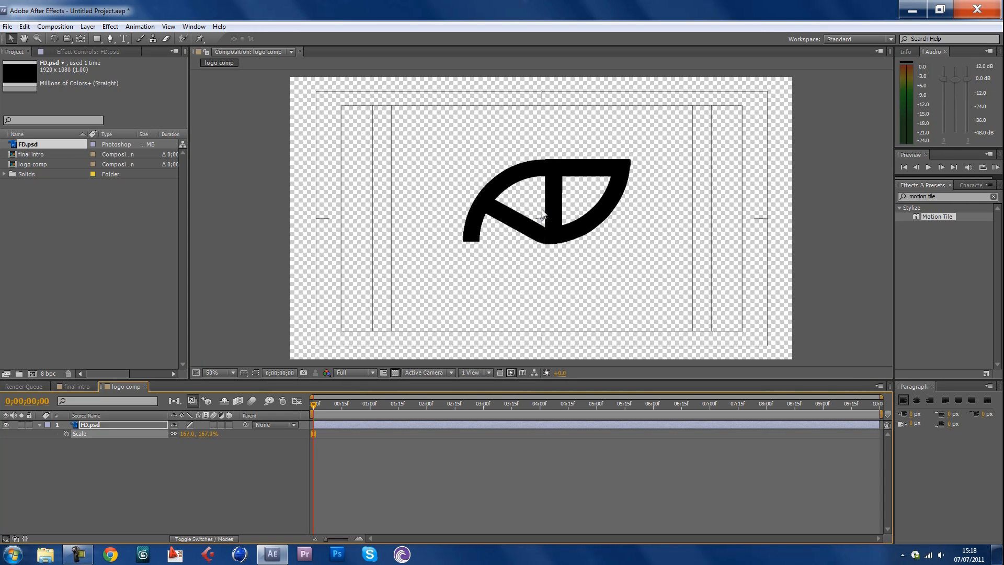
{"action": "left_click_drag", "start_coordinate": [556, 197], "coordinate": [547, 194]}
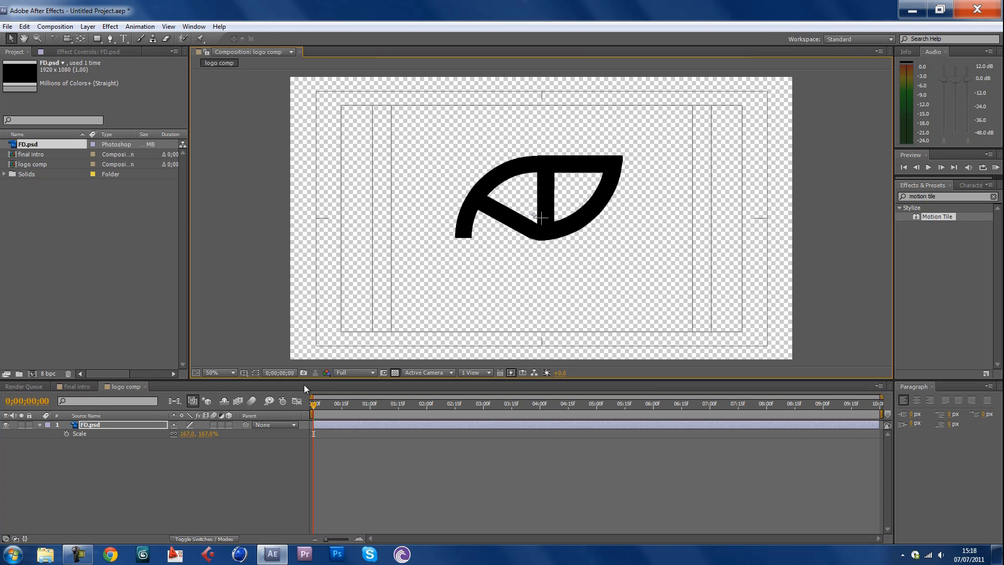
Step: Fine-tune the logo scale to 180%, hide the safe margins and select logo comp
{"action": "left_click", "coordinate": [243, 373]}
{"action": "left_click", "coordinate": [299, 378]}
{"action": "left_click_drag", "start_coordinate": [204, 435], "coordinate": [209, 432]}
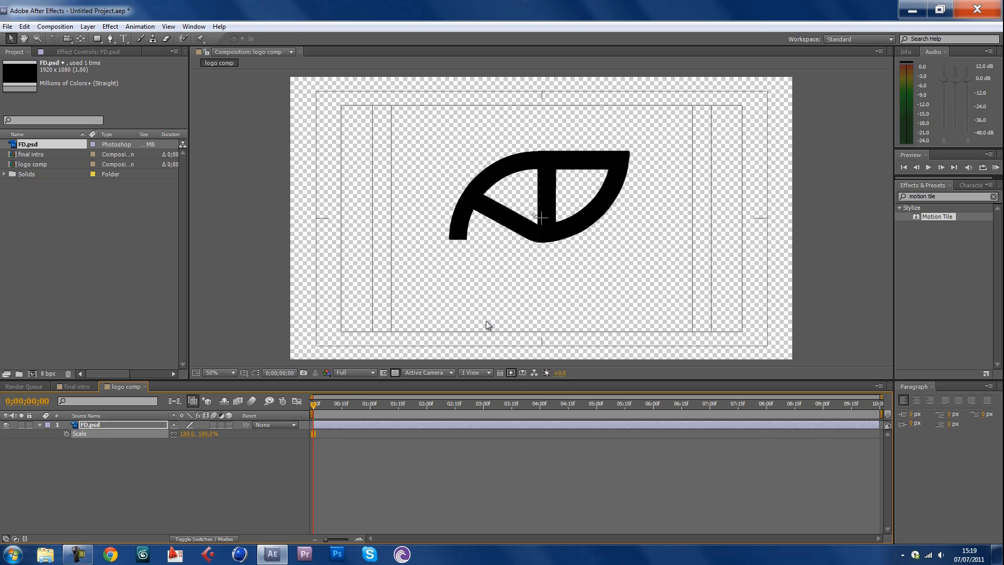
{"action": "left_click", "coordinate": [244, 373]}
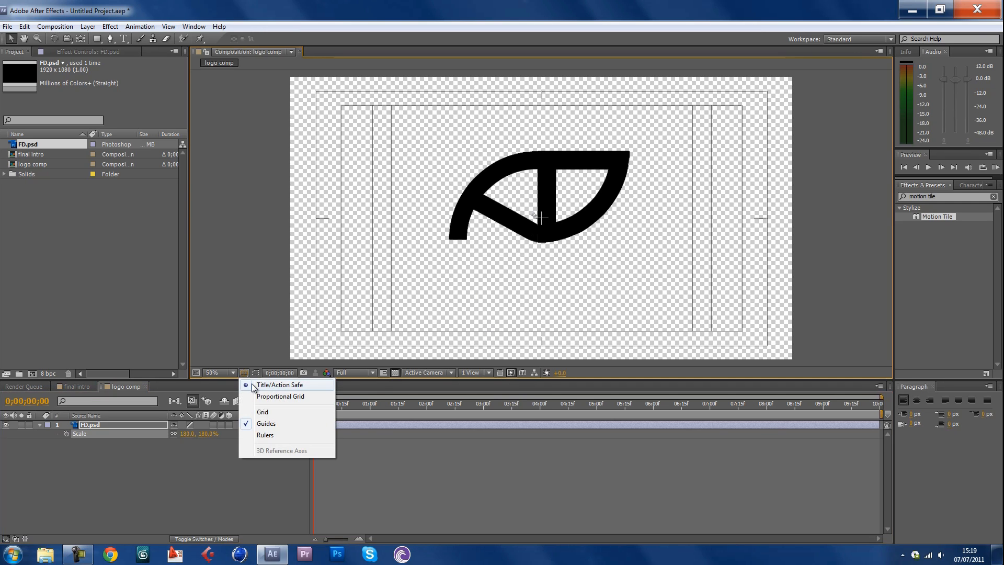
{"action": "left_click", "coordinate": [253, 386]}
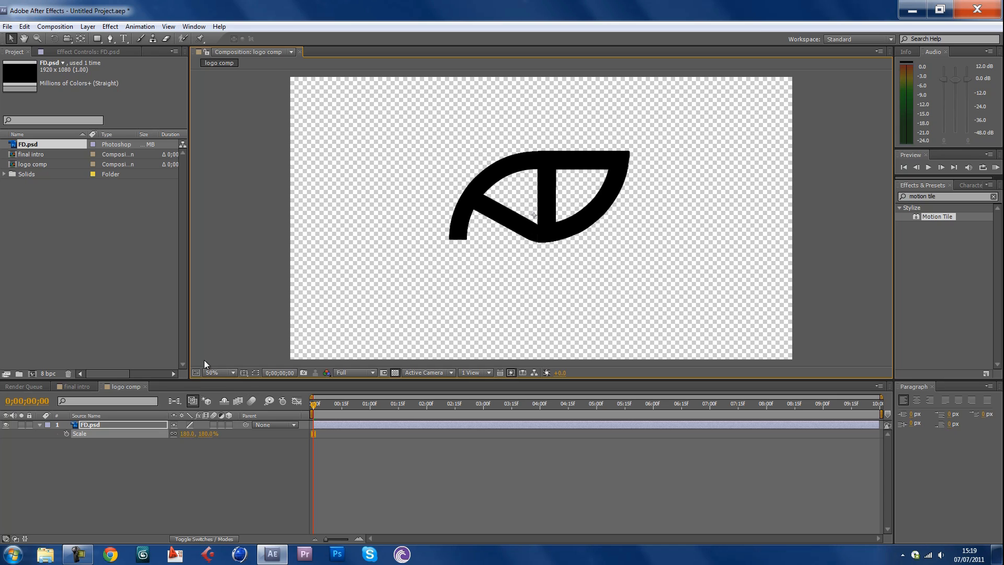
{"action": "left_click", "coordinate": [42, 165]}
Step: Nest logo comp in a new composition and rename it 'logo texture'
{"action": "left_click_drag", "start_coordinate": [26, 374], "coordinate": [33, 370]}
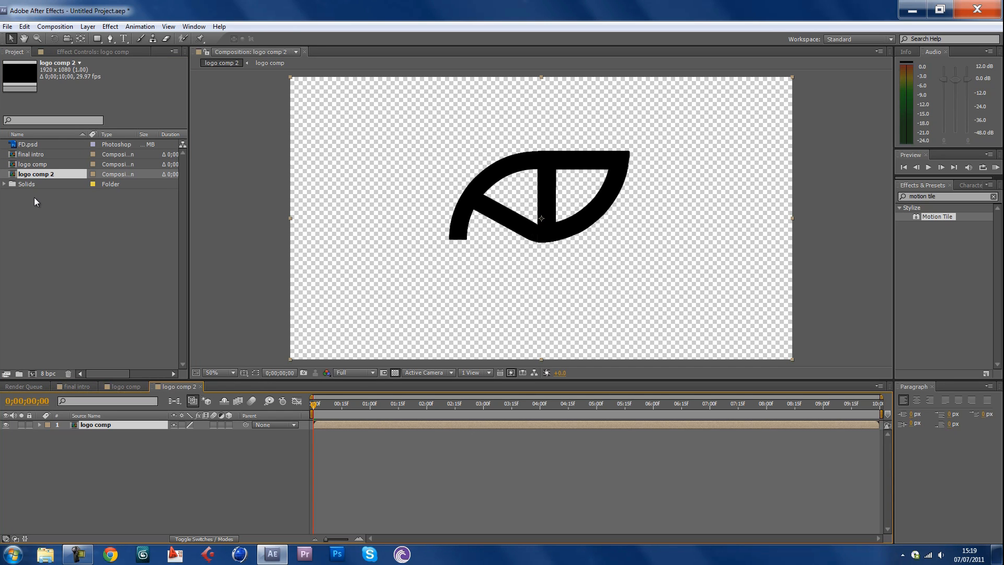
{"action": "right_click", "coordinate": [28, 174]}
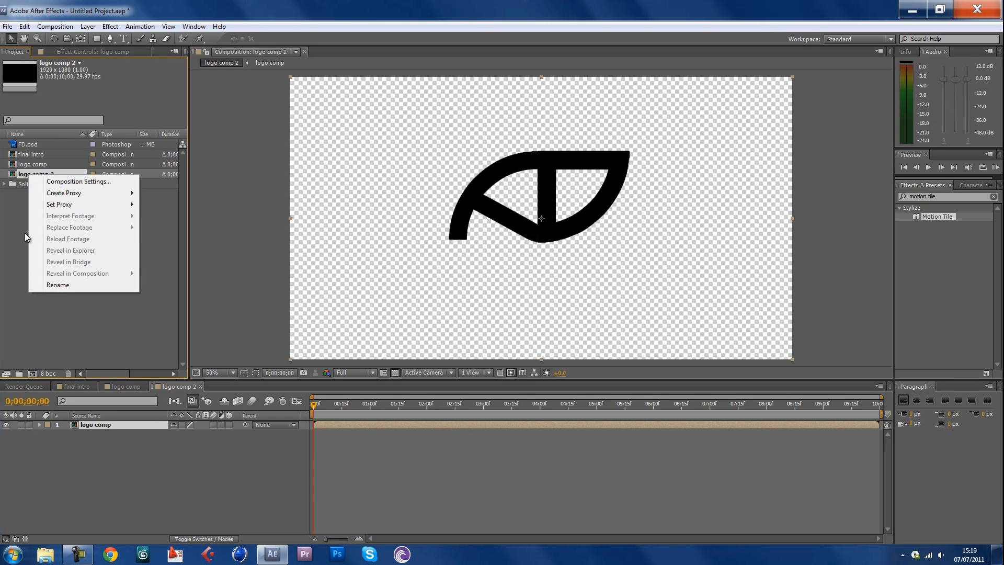
{"action": "left_click", "coordinate": [41, 285]}
{"action": "type", "text": "logo"}
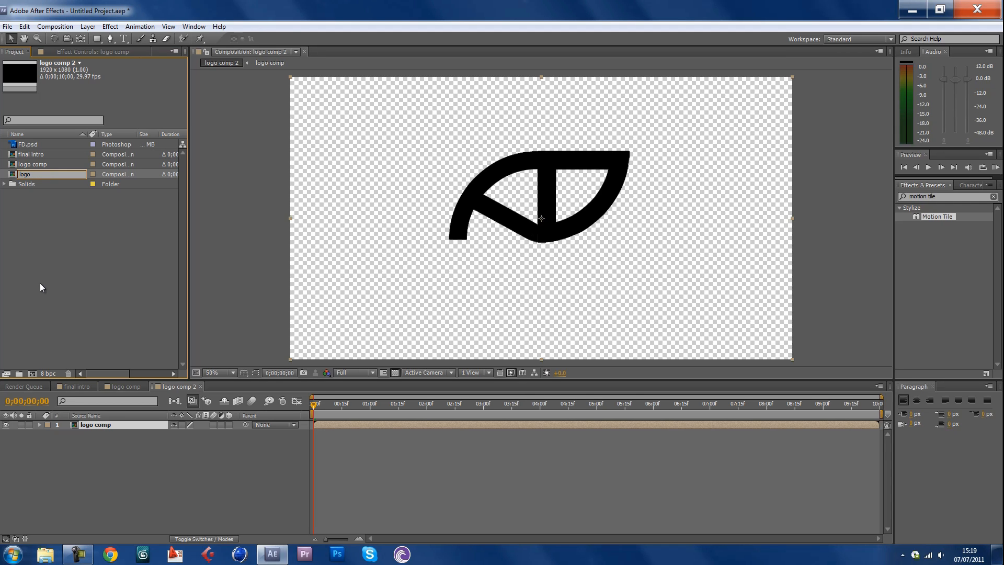
{"action": "type", "text": " texture"}
{"action": "key", "text": "Return"}
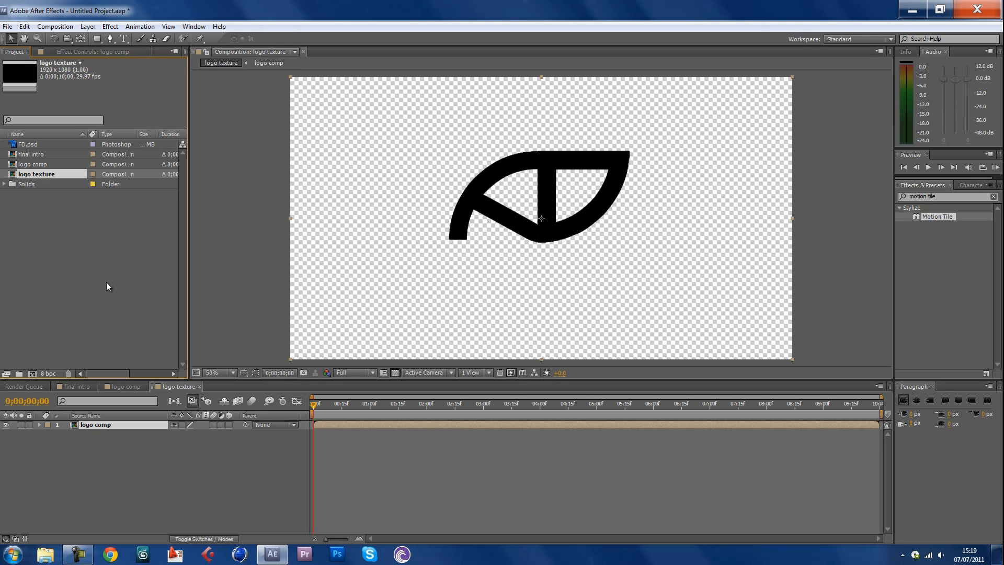
Step: Nest logo comp in another new composition and rename it 'logo edges'
{"action": "left_click", "coordinate": [22, 165]}
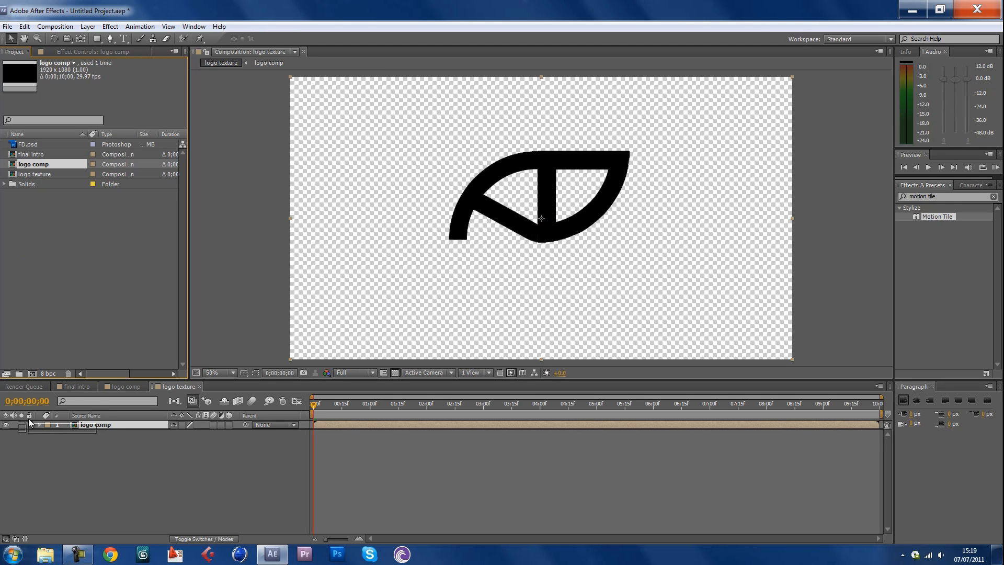
{"action": "left_click_drag", "start_coordinate": [33, 372], "coordinate": [33, 372]}
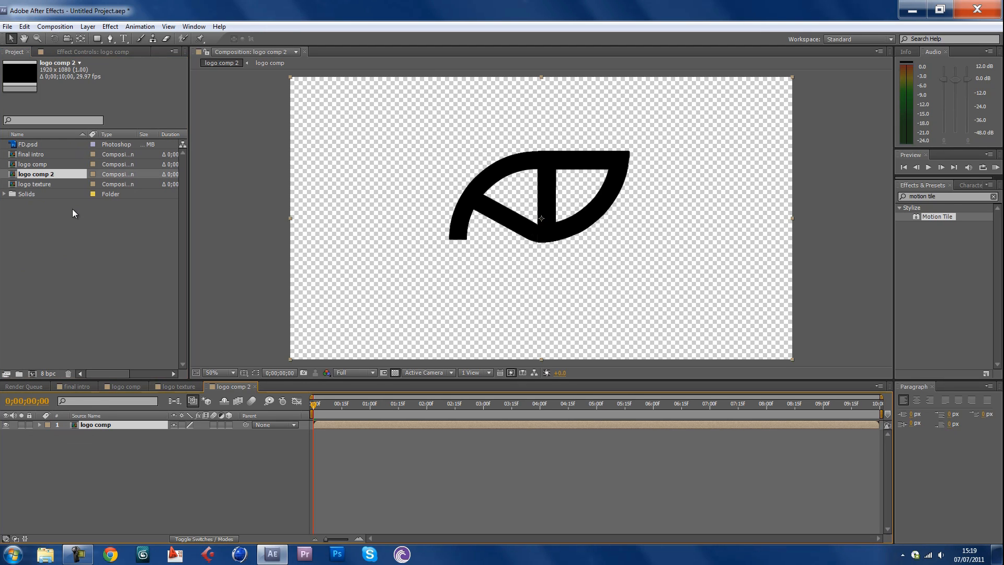
{"action": "right_click", "coordinate": [34, 175]}
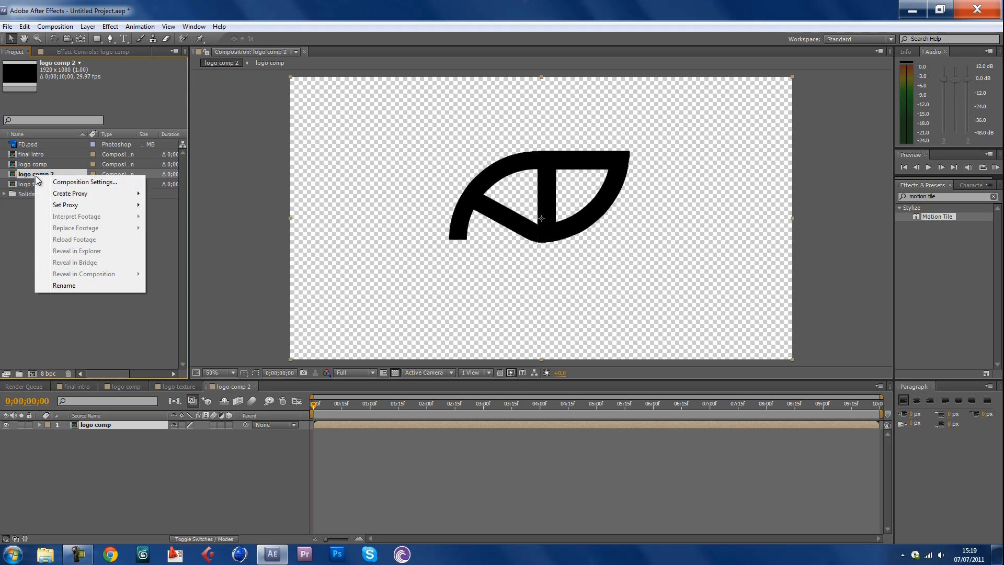
{"action": "left_click", "coordinate": [57, 286]}
{"action": "type", "text": "logo"}
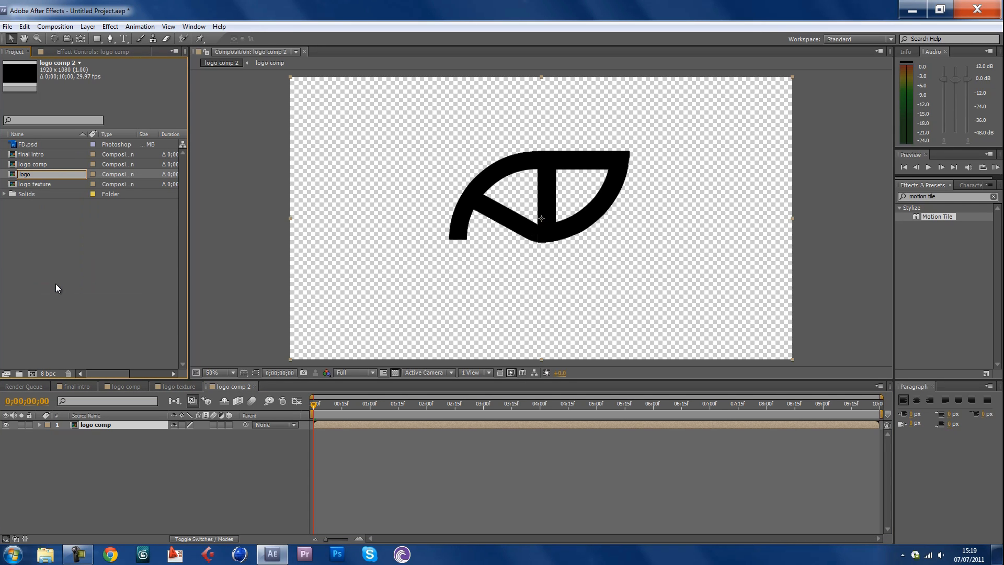
{"action": "type", "text": " edges"}
{"action": "key", "text": "Return"}
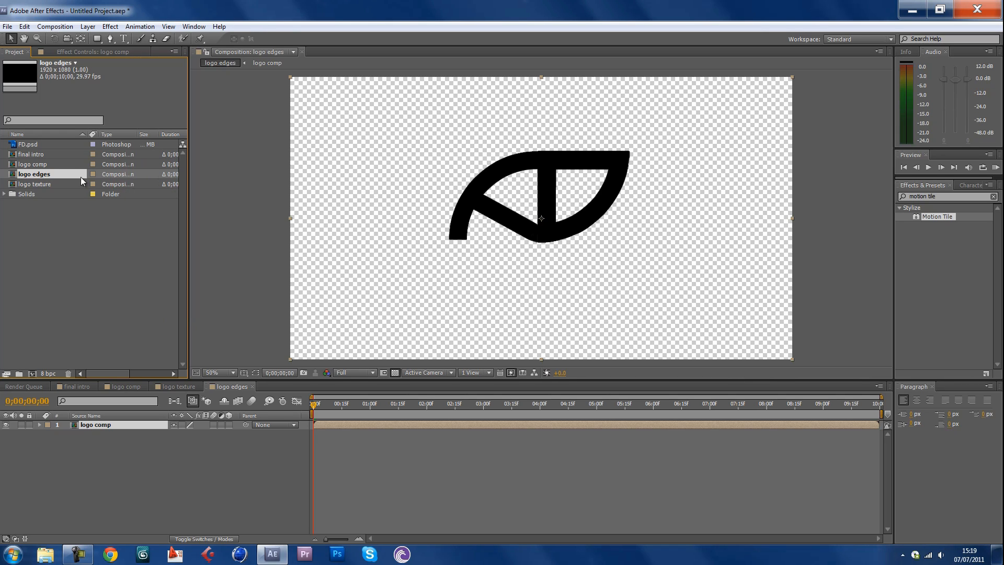
Step: Duplicate the logo comp layer in the logo edges timeline
{"action": "left_click", "coordinate": [227, 387]}
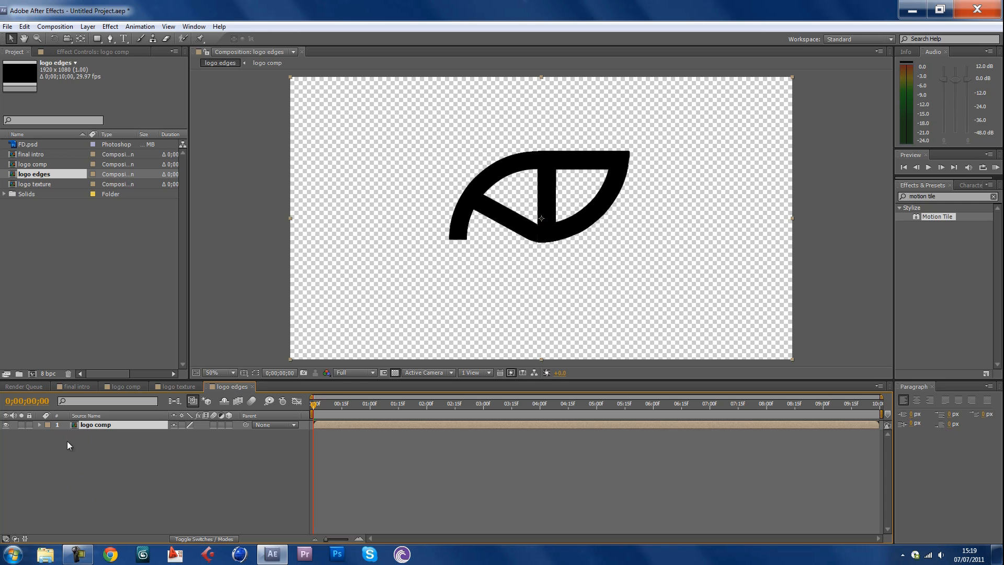
{"action": "right_click", "coordinate": [105, 426]}
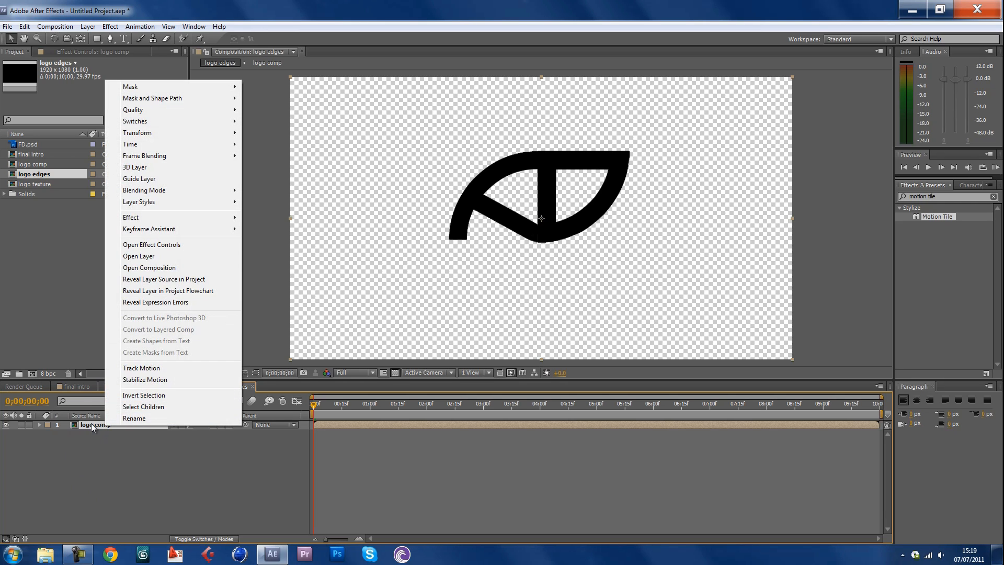
{"action": "left_click", "coordinate": [91, 423]}
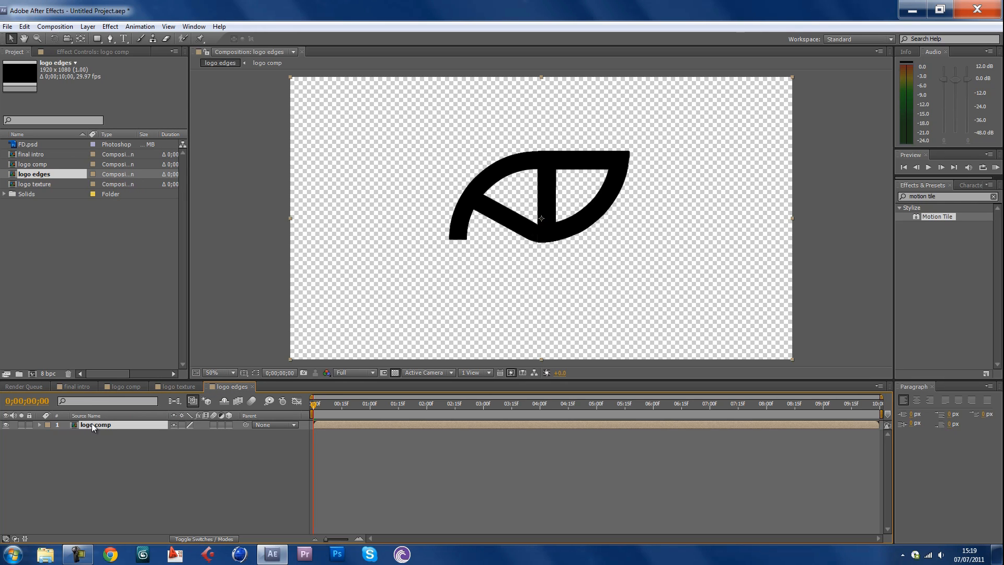
{"action": "key", "text": "ctrl+d"}
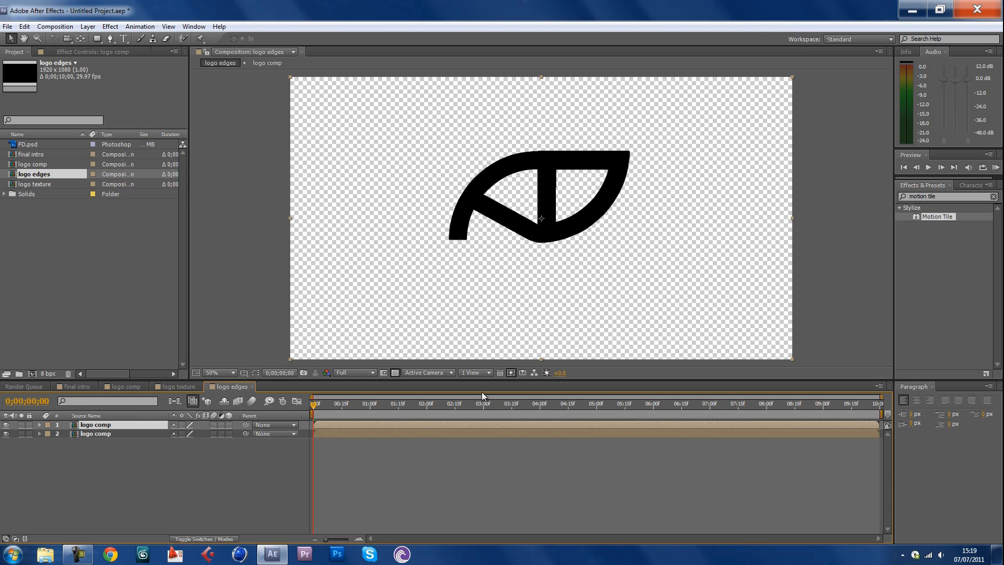
Step: Apply Simple Choker with Choke Matte 5 to the top copy and hide the lower copy
{"action": "key", "text": "ctrl+5"}
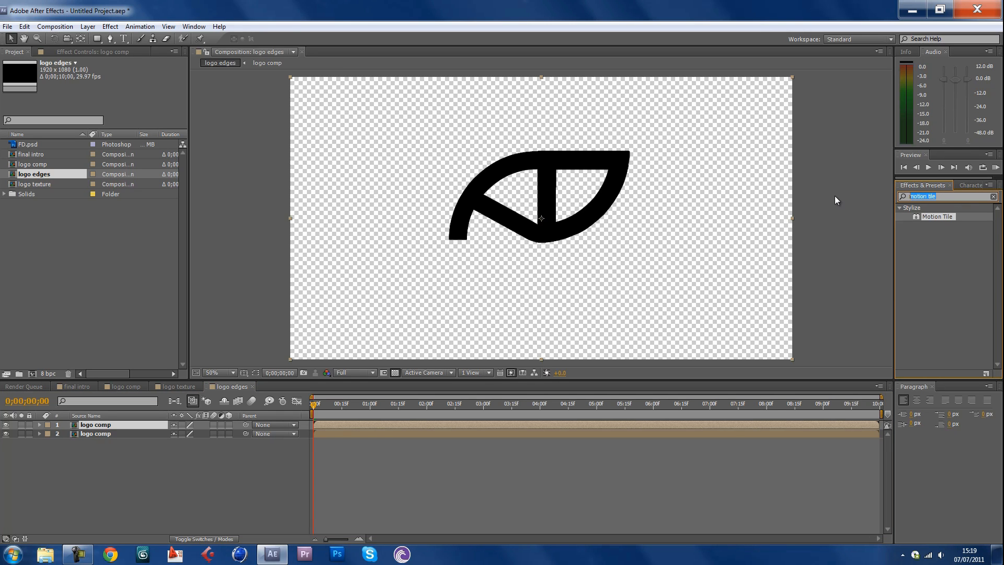
{"action": "type", "text": "choker"}
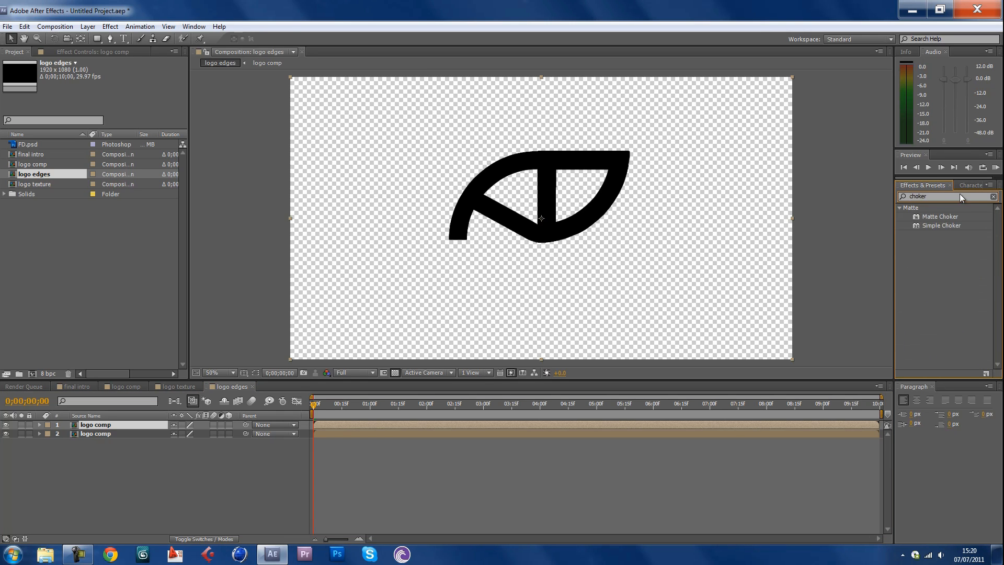
{"action": "left_click_drag", "start_coordinate": [941, 226], "coordinate": [117, 427]}
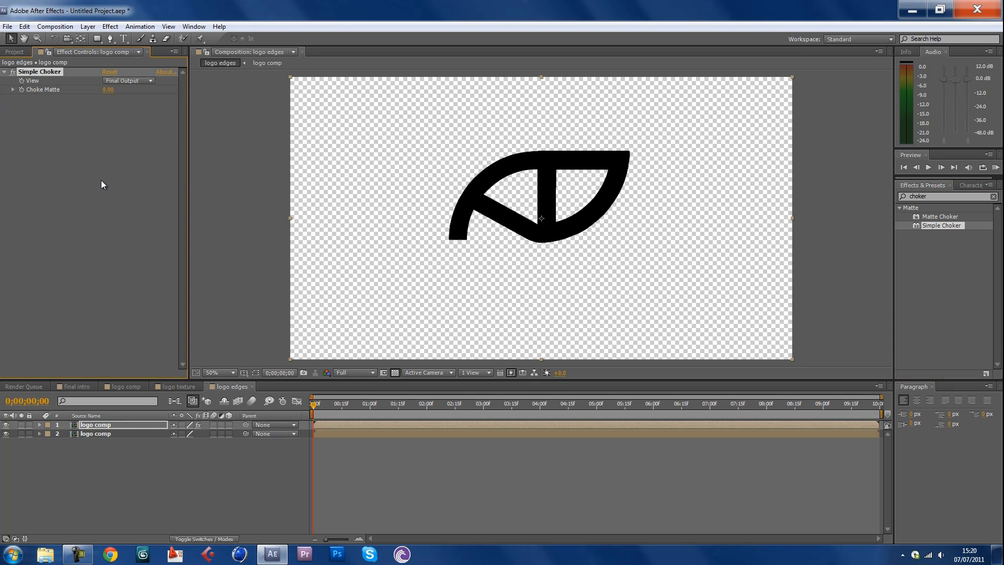
{"action": "left_click", "coordinate": [108, 90]}
{"action": "type", "text": "5"}
{"action": "left_click", "coordinate": [5, 434]}
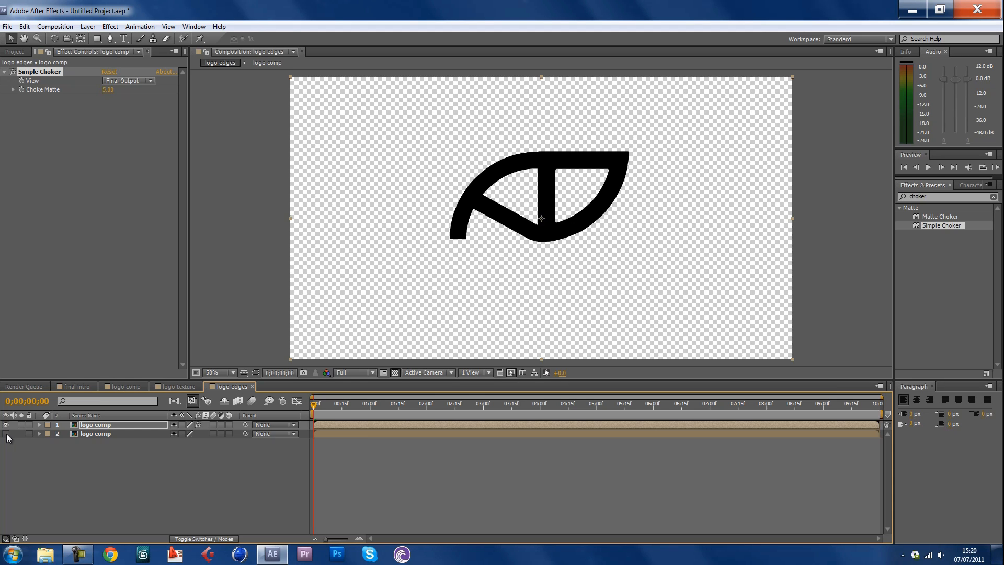
Step: Set layer 2's track matte to Alpha Inverted Matte 'logo comp', leaving only the logo outline
{"action": "left_click", "coordinate": [194, 538]}
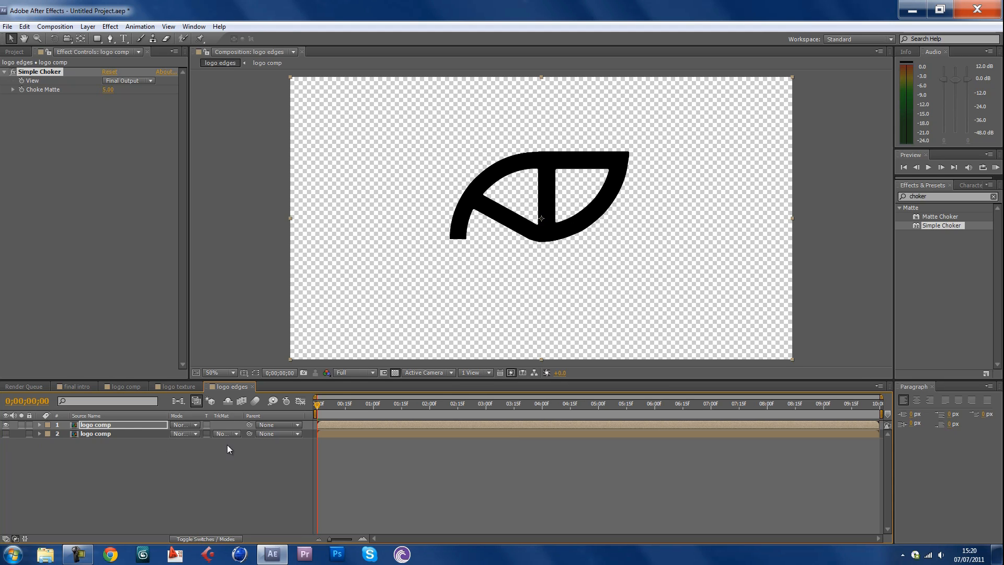
{"action": "left_click", "coordinate": [228, 434]}
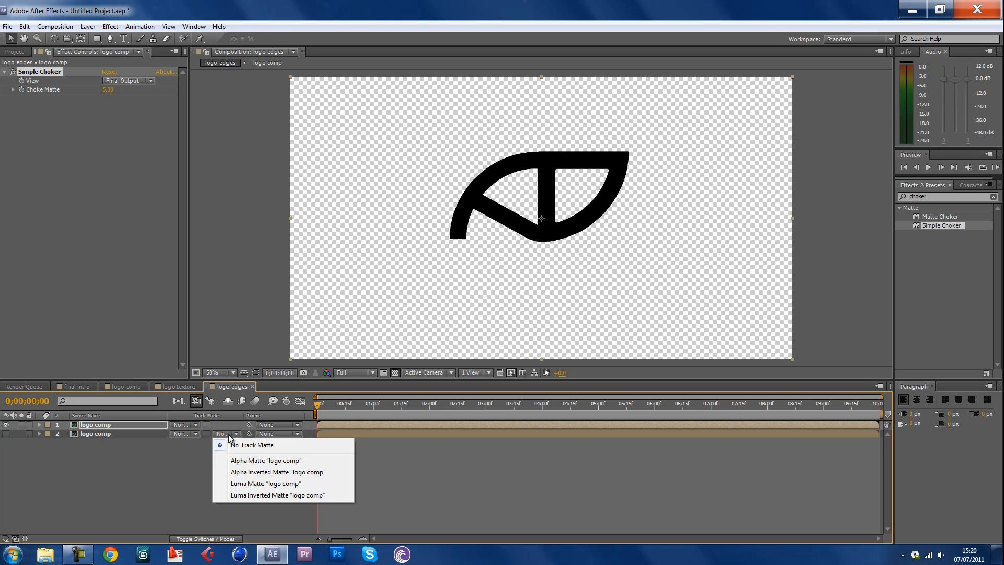
{"action": "left_click", "coordinate": [234, 474]}
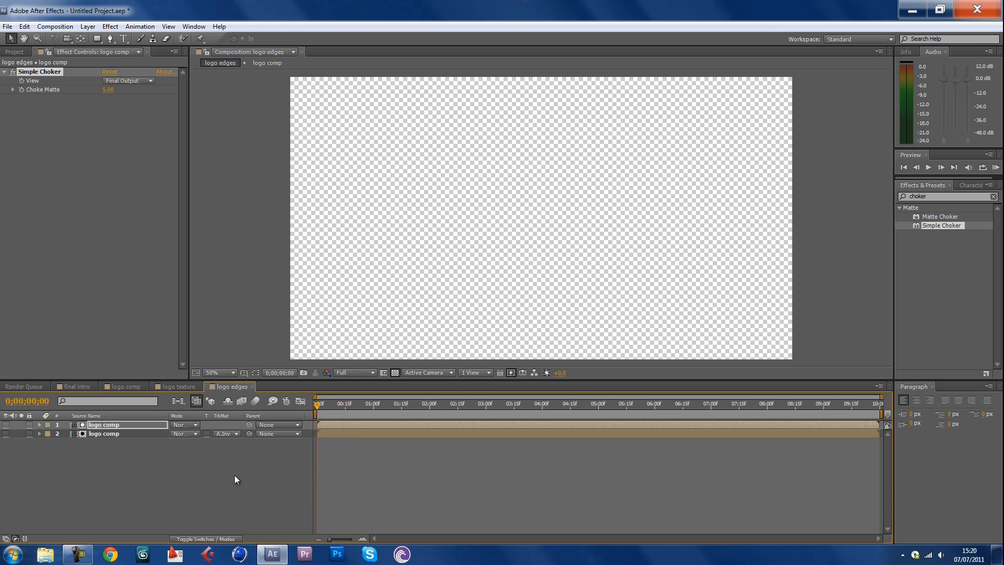
{"action": "left_click", "coordinate": [6, 424]}
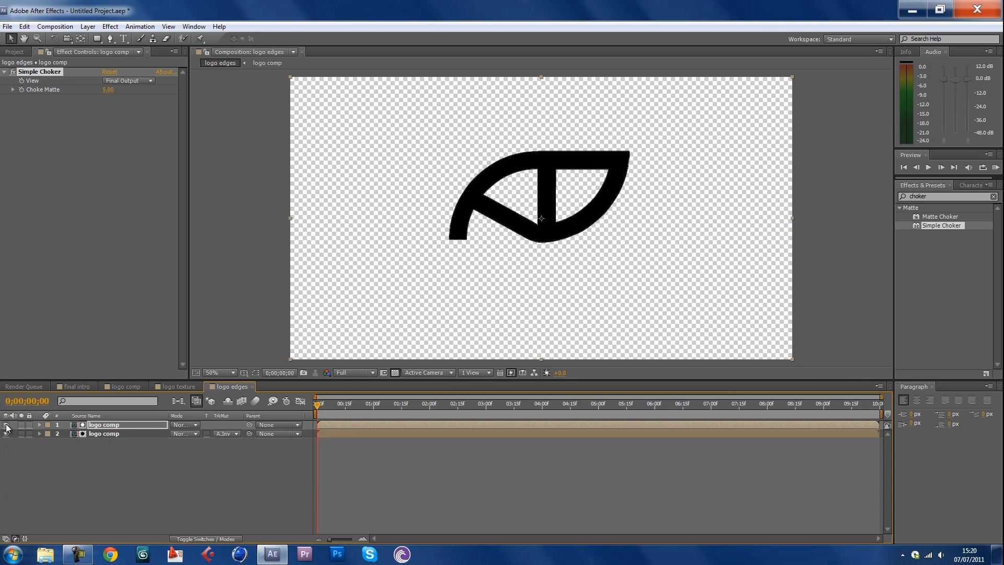
{"action": "left_click", "coordinate": [6, 425]}
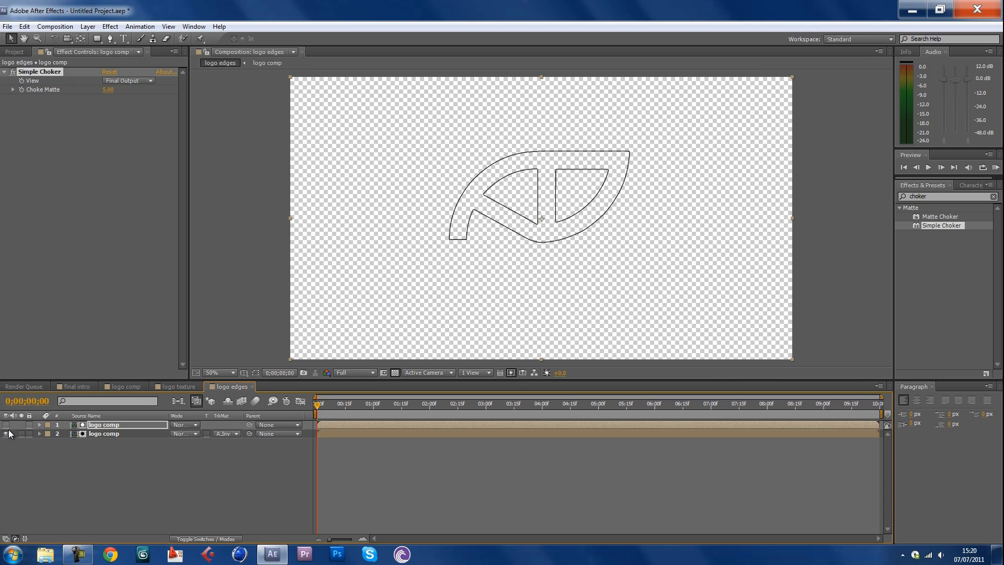
{"action": "left_click", "coordinate": [183, 387]}
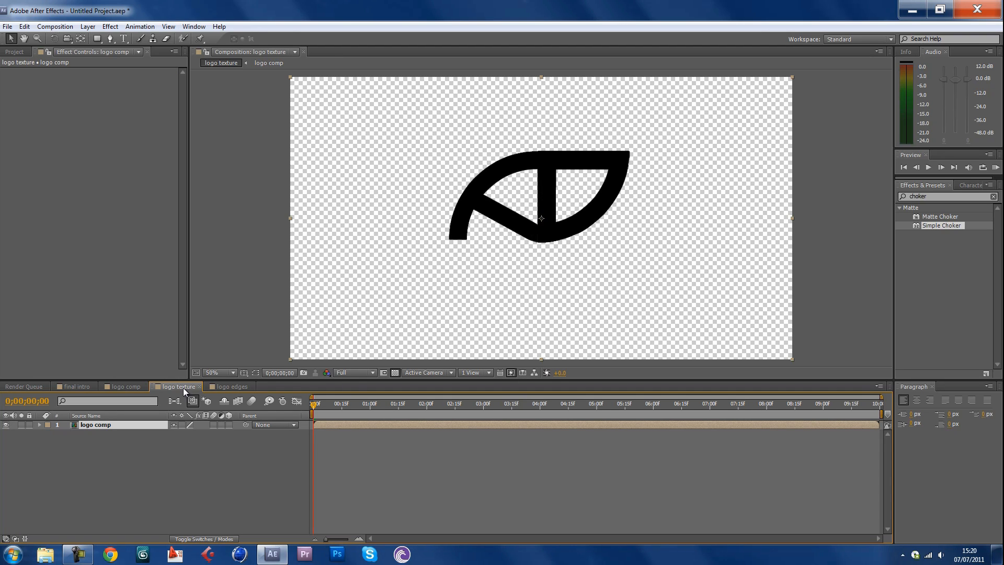
Step: Dismiss the Windows warnings and add the logo edges comp to the logo texture timeline
{"action": "left_click", "coordinate": [12, 52]}
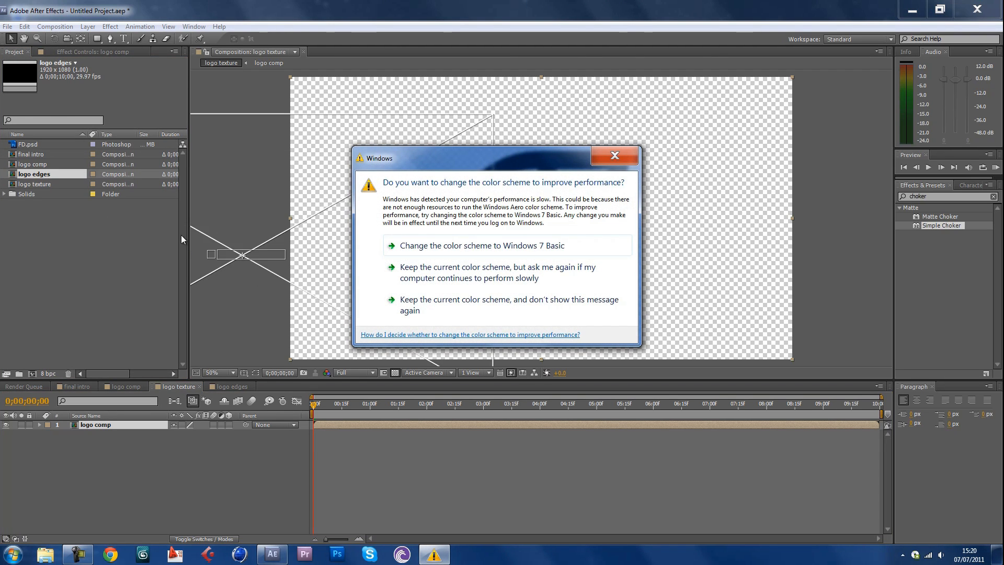
{"action": "left_click", "coordinate": [593, 163]}
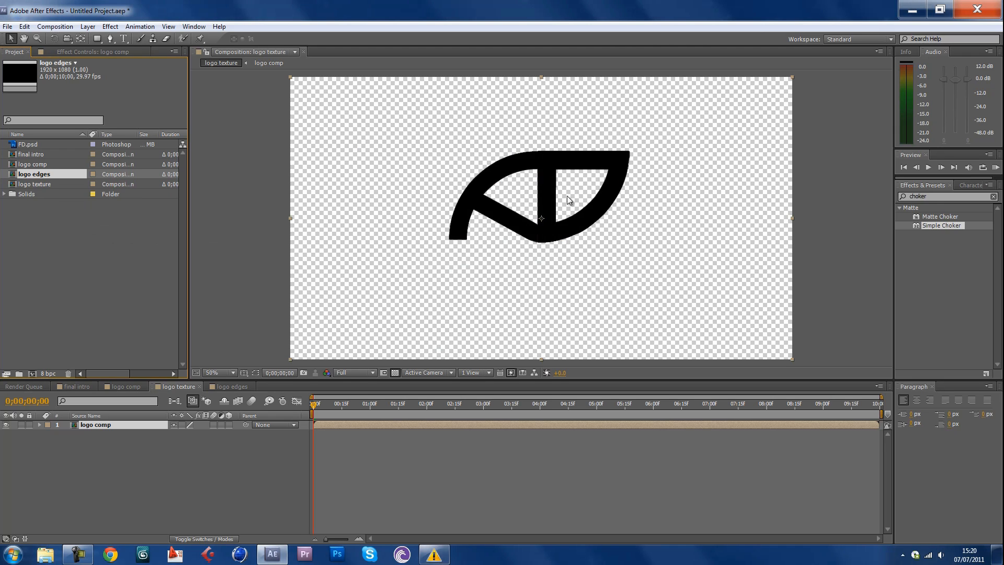
{"action": "right_click", "coordinate": [434, 555]}
{"action": "left_click", "coordinate": [414, 529]}
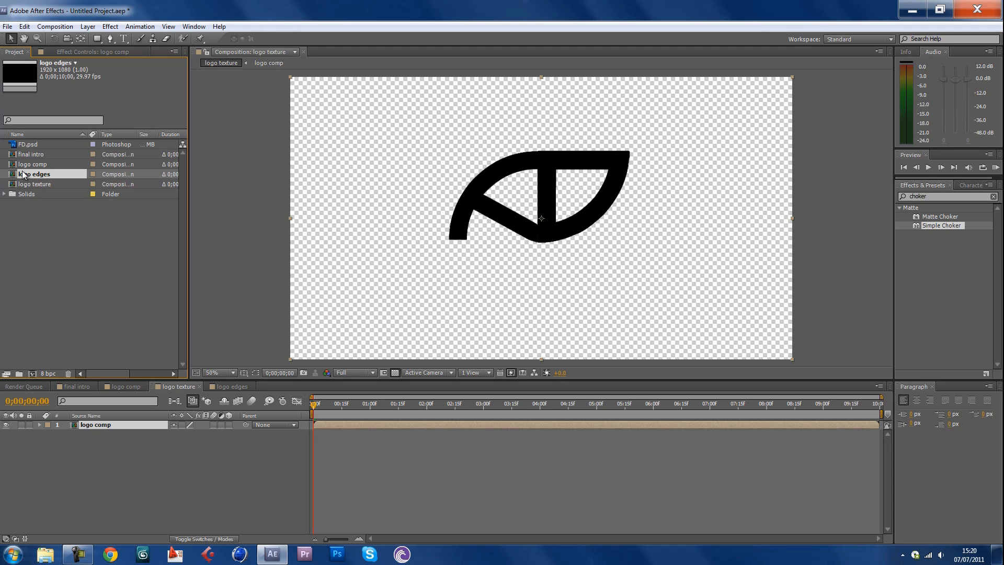
{"action": "left_click_drag", "start_coordinate": [23, 174], "coordinate": [99, 446]}
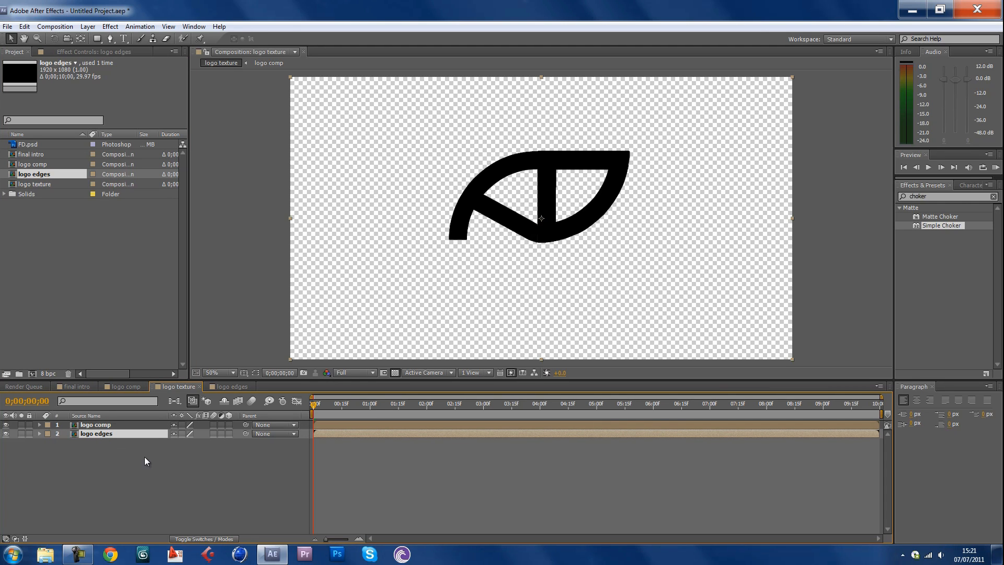
Step: Apply a Fill effect to the logo edges layer with light grey colour D0D0D0
{"action": "left_click", "coordinate": [947, 197]}
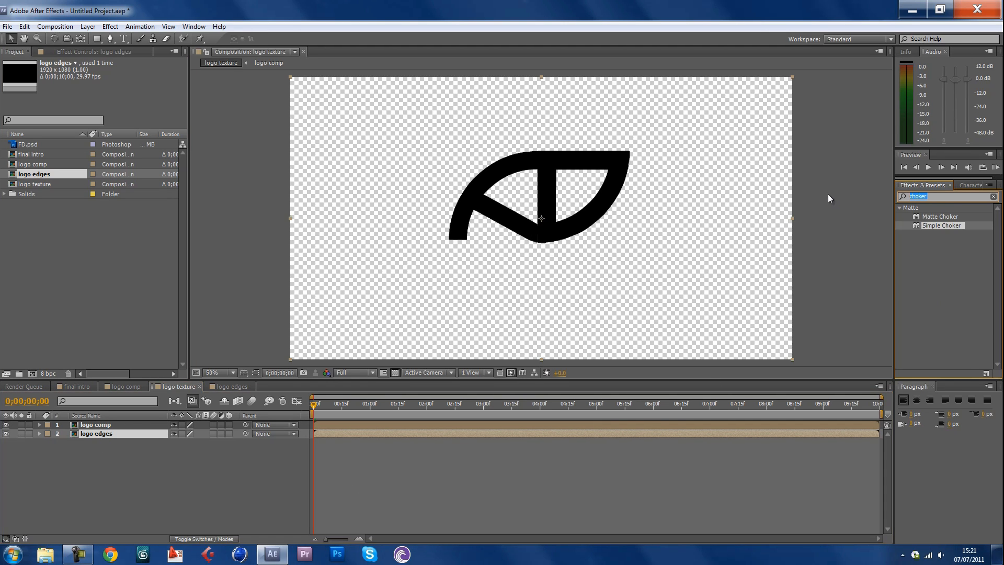
{"action": "type", "text": "fill"}
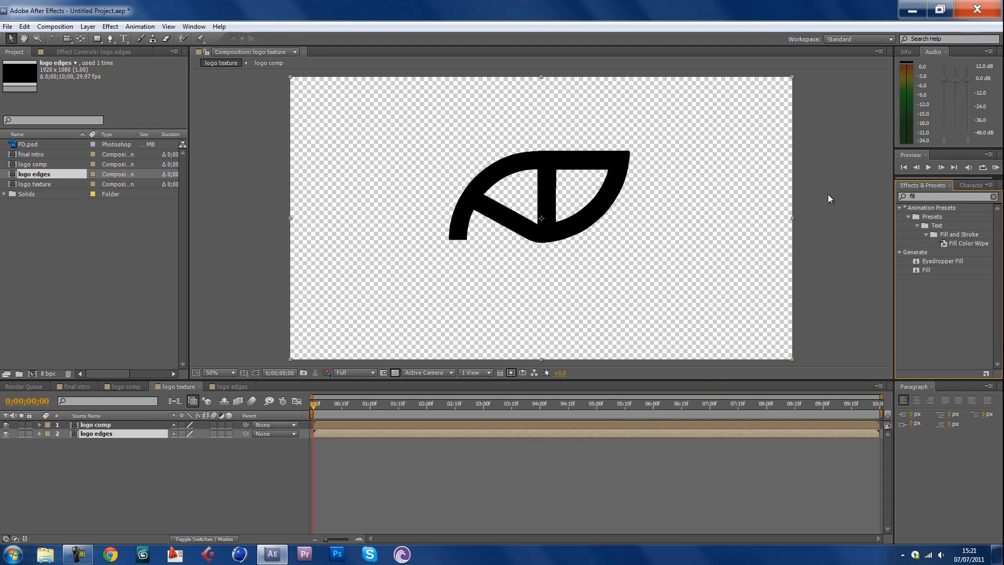
{"action": "left_click_drag", "start_coordinate": [926, 270], "coordinate": [107, 436]}
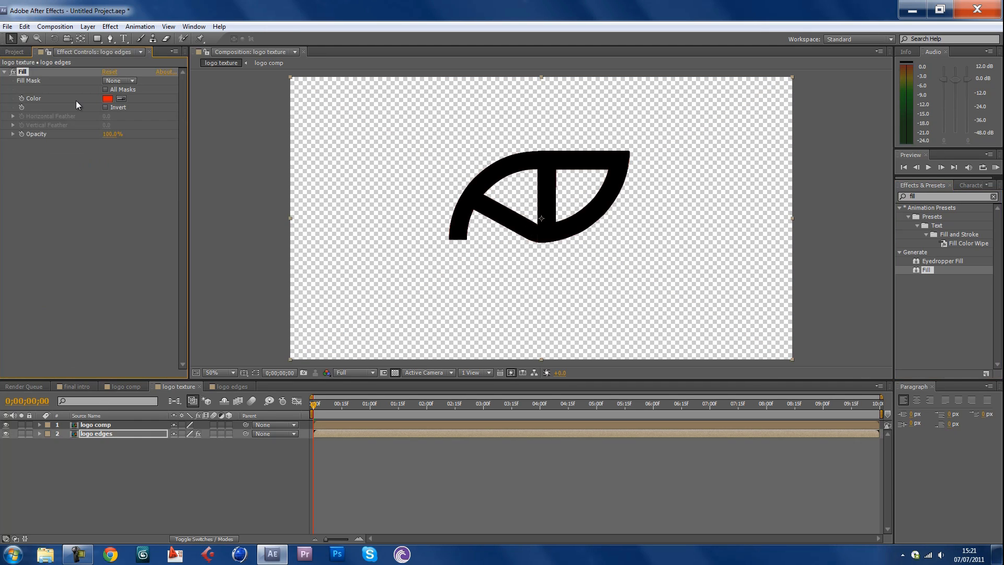
{"action": "left_click", "coordinate": [108, 99]}
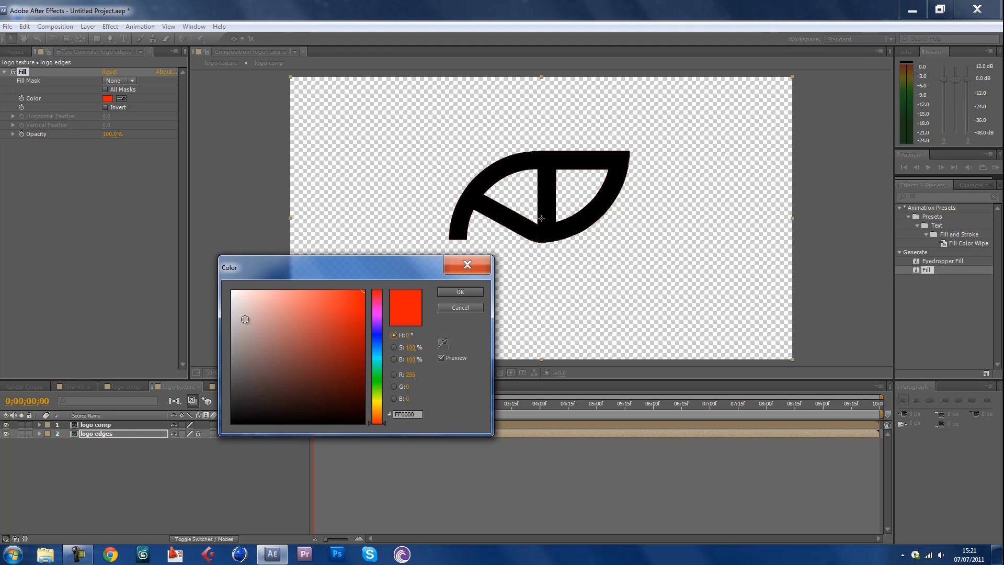
{"action": "left_click_drag", "start_coordinate": [244, 317], "coordinate": [229, 314]}
{"action": "left_click", "coordinate": [467, 293]}
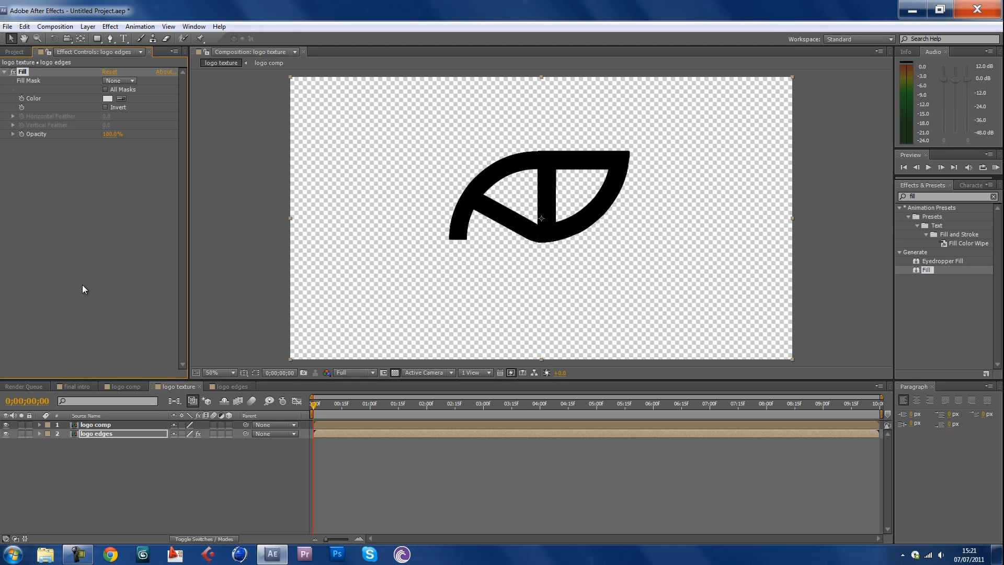
Step: Add a black 1920x1080 solid named 'noise' via Layer > New > Solid
{"action": "left_click", "coordinate": [87, 26]}
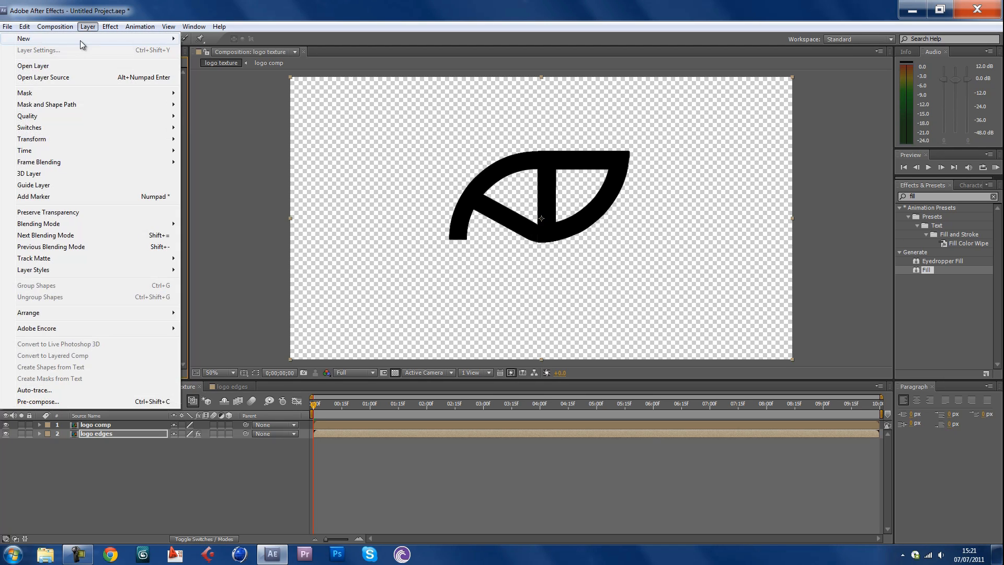
{"action": "mouse_move", "coordinate": [167, 38]}
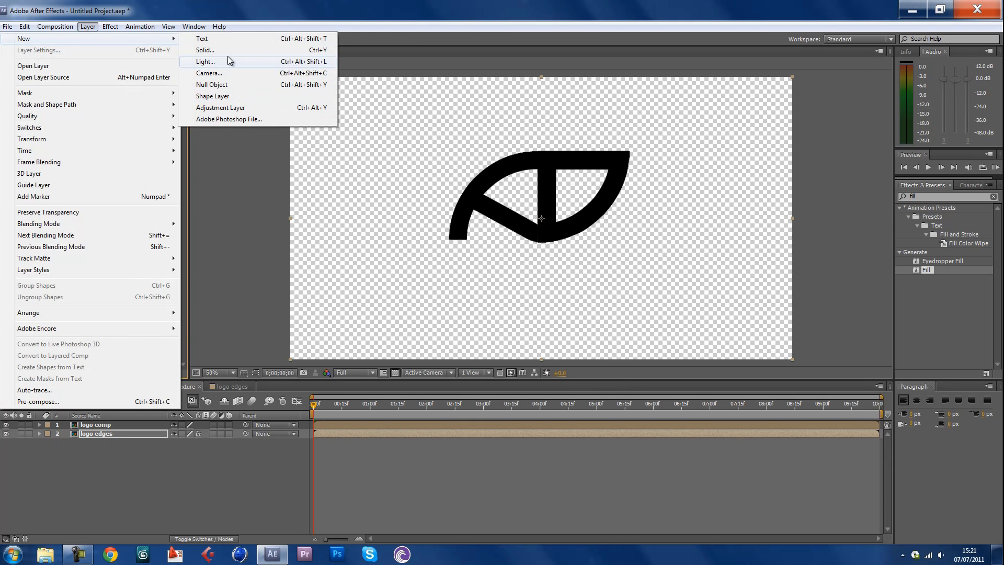
{"action": "left_click", "coordinate": [228, 50]}
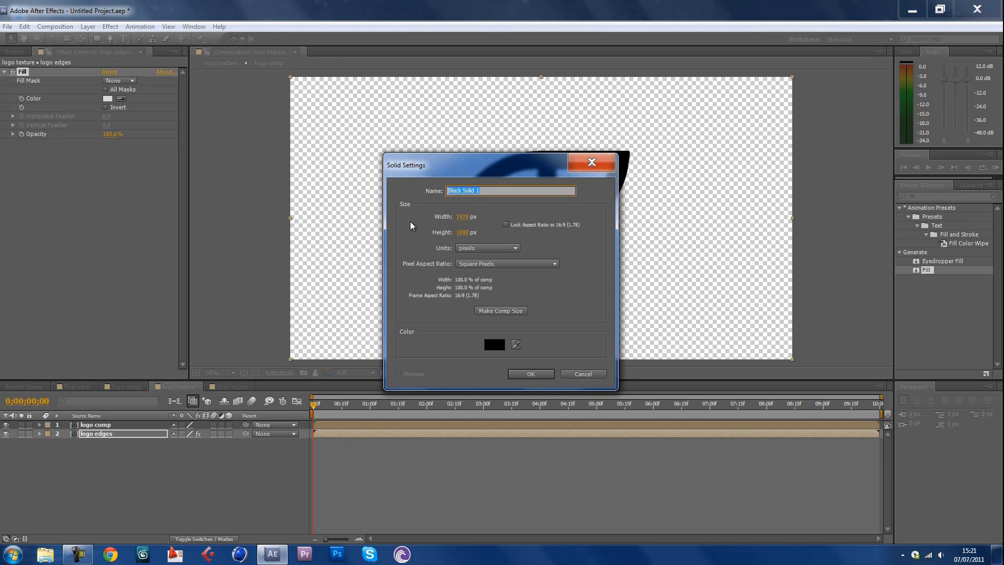
{"action": "type", "text": "noise"}
{"action": "left_click", "coordinate": [520, 376]}
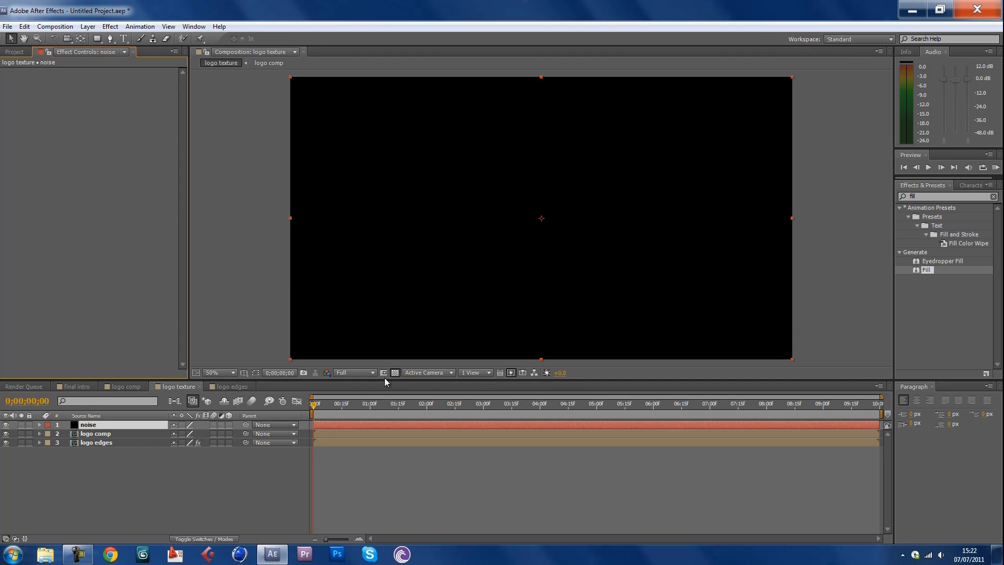
Step: Apply Fractal Noise to the noise layer with Complexity 1 and Contrast 1025
{"action": "left_click", "coordinate": [951, 194]}
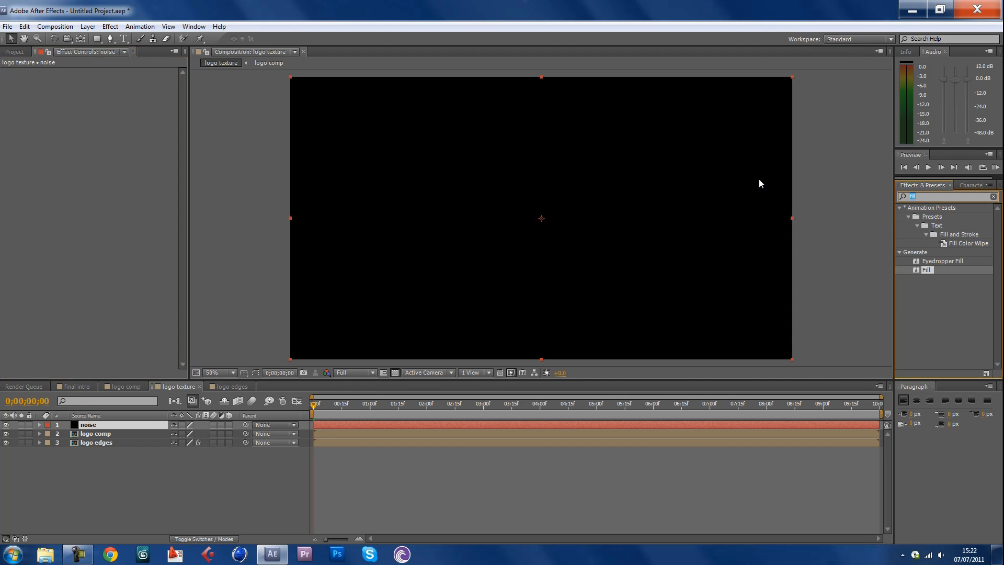
{"action": "type", "text": "fractal noise"}
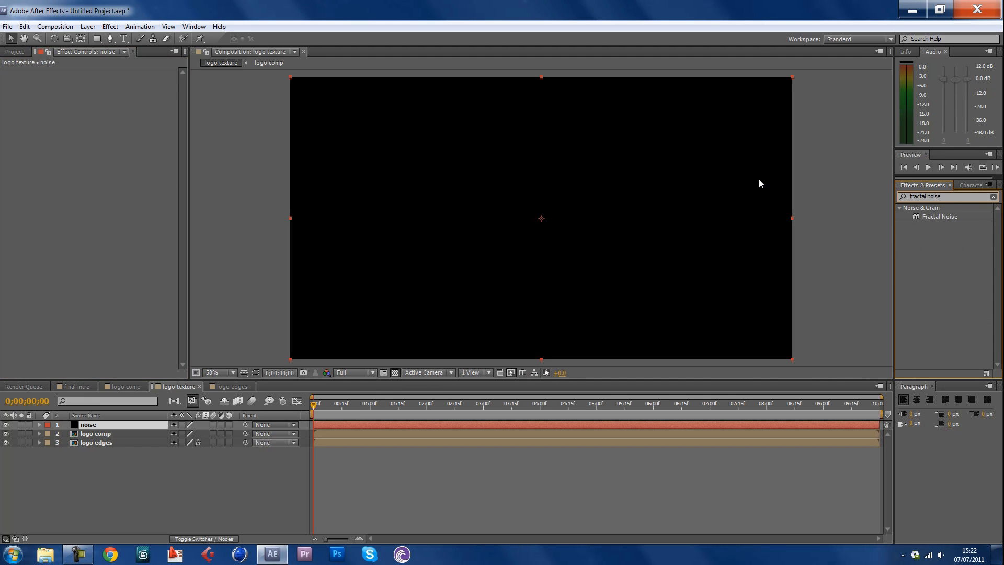
{"action": "left_click_drag", "start_coordinate": [939, 217], "coordinate": [123, 423]}
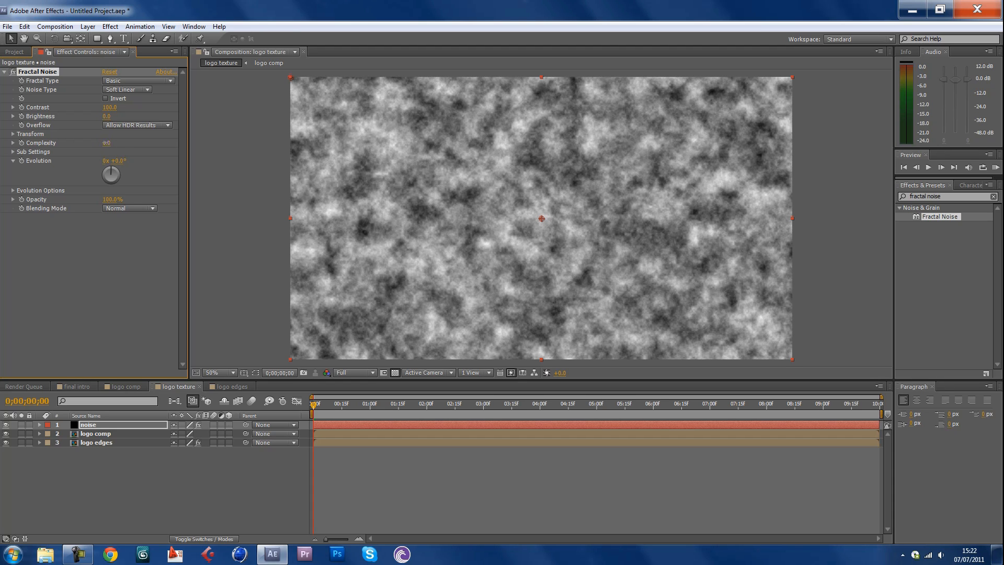
{"action": "left_click", "coordinate": [105, 143]}
{"action": "type", "text": "1"}
{"action": "left_click", "coordinate": [109, 107]}
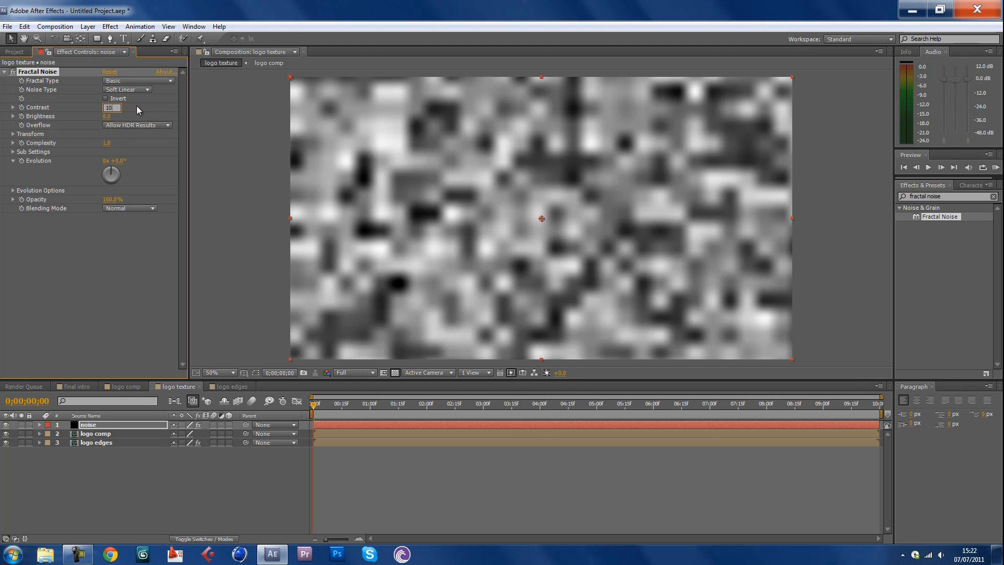
{"action": "type", "text": "1025"}
{"action": "key", "text": "Return"}
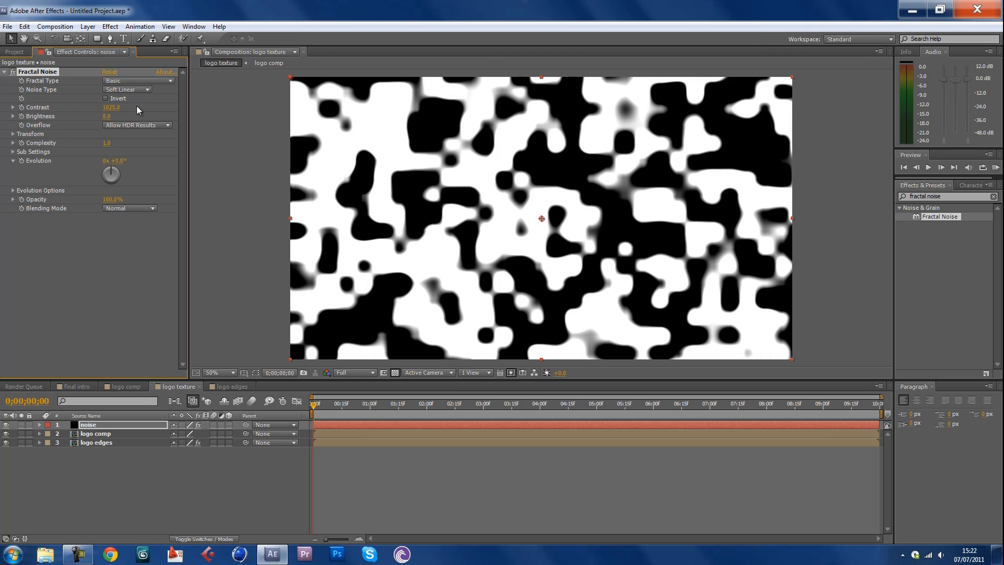
Step: Set the Fractal Noise Transform Scale to 95 and Brightness to 105
{"action": "left_click", "coordinate": [13, 135]}
{"action": "left_click", "coordinate": [110, 160]}
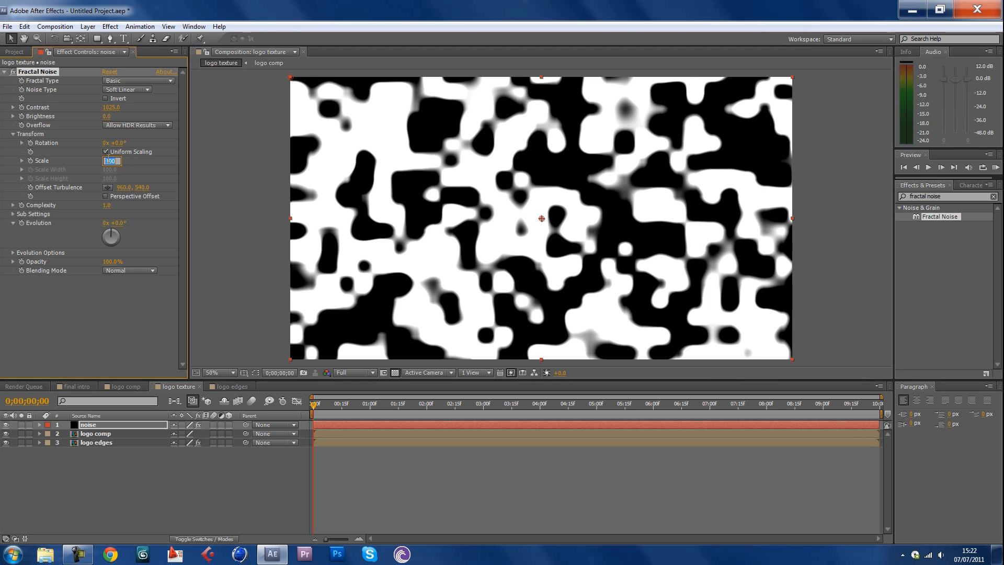
{"action": "type", "text": "95"}
{"action": "key", "text": "Return"}
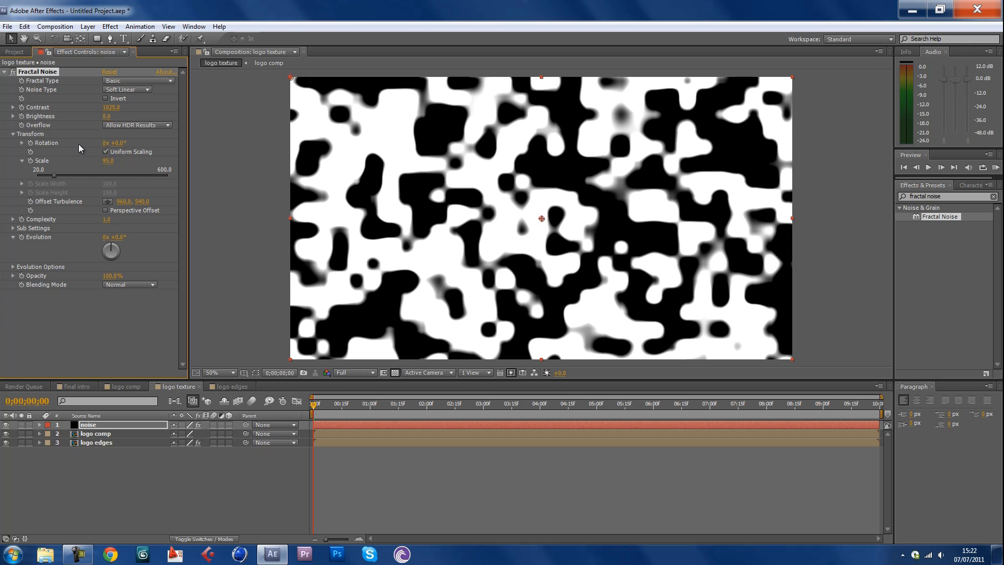
{"action": "left_click", "coordinate": [107, 117]}
{"action": "type", "text": "100"}
{"action": "key", "text": "Return"}
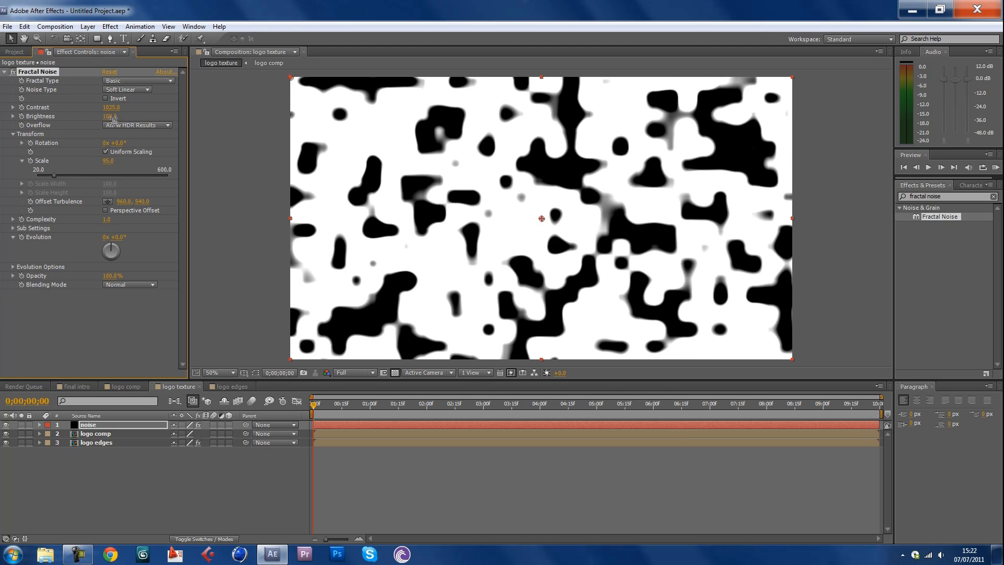
{"action": "left_click", "coordinate": [111, 116]}
{"action": "type", "text": "105"}
{"action": "key", "text": "Return"}
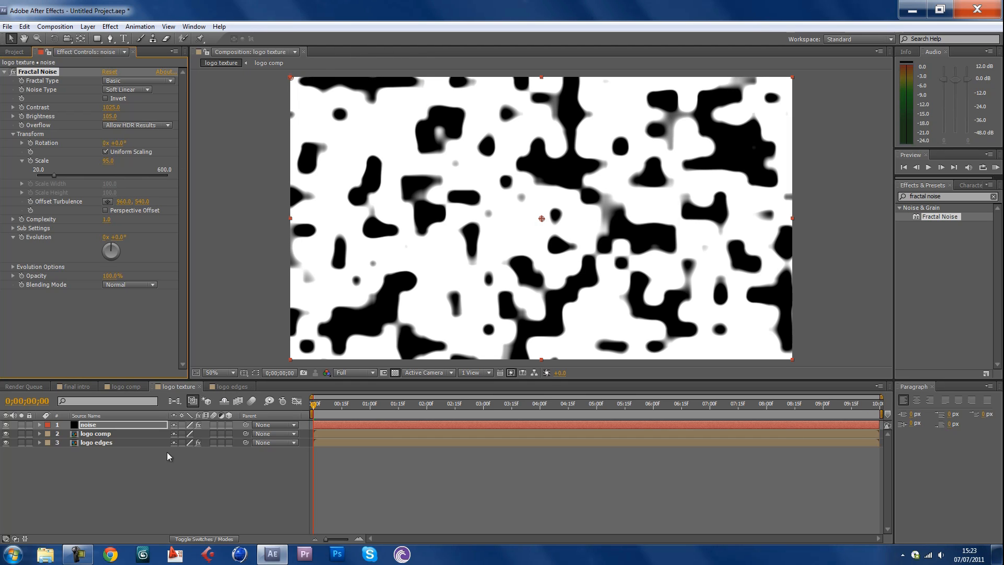
Step: Set the logo edges track matte to Luma Matte 'logo comp' and dismiss the colour-scheme warning
{"action": "left_click", "coordinate": [131, 442]}
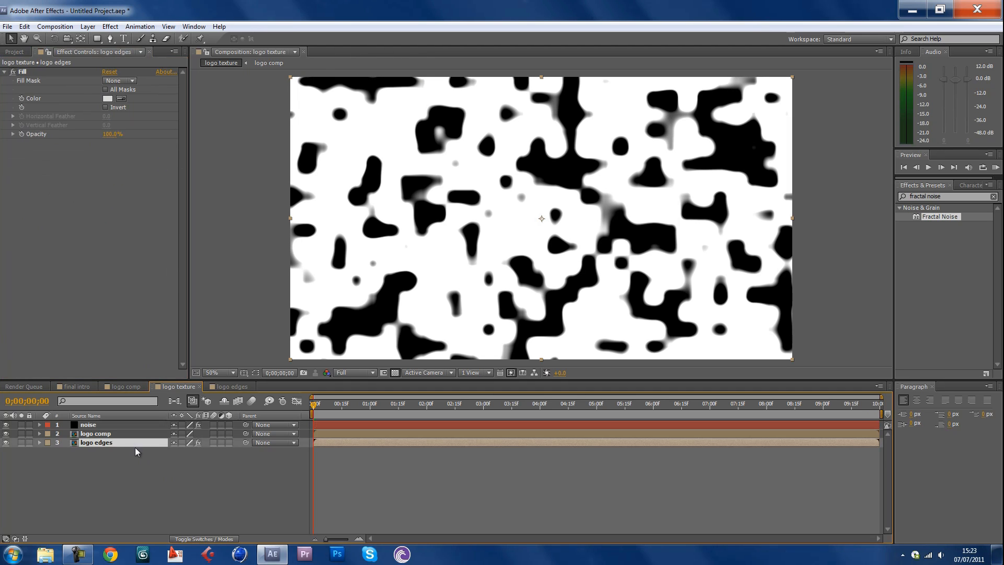
{"action": "left_click", "coordinate": [202, 539]}
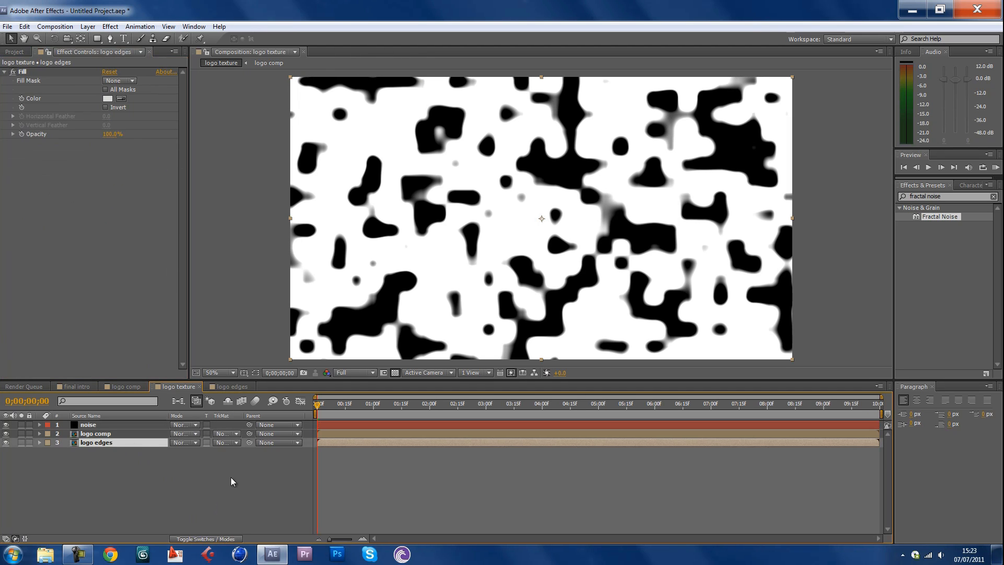
{"action": "left_click", "coordinate": [223, 444]}
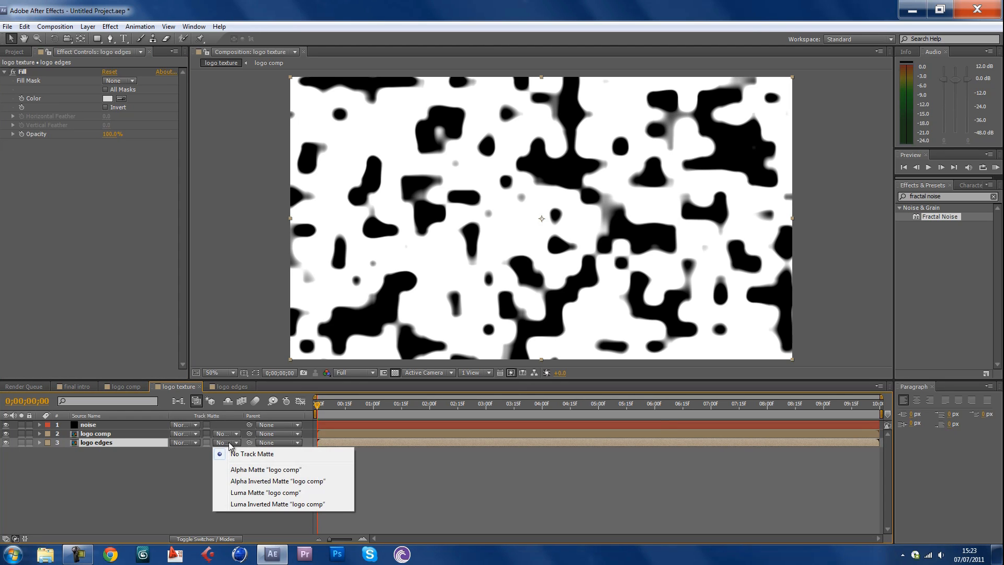
{"action": "left_click", "coordinate": [230, 492]}
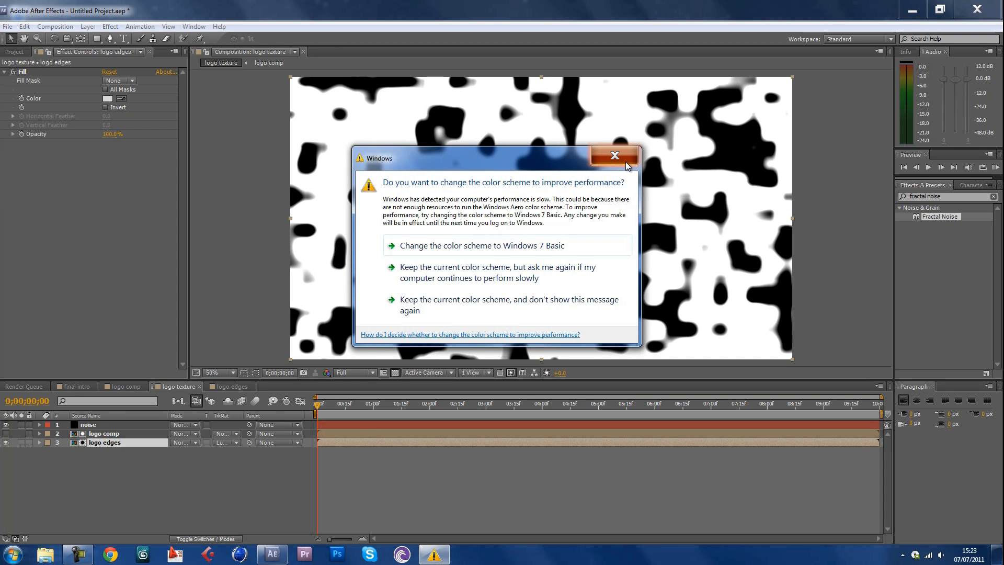
{"action": "left_click", "coordinate": [626, 163]}
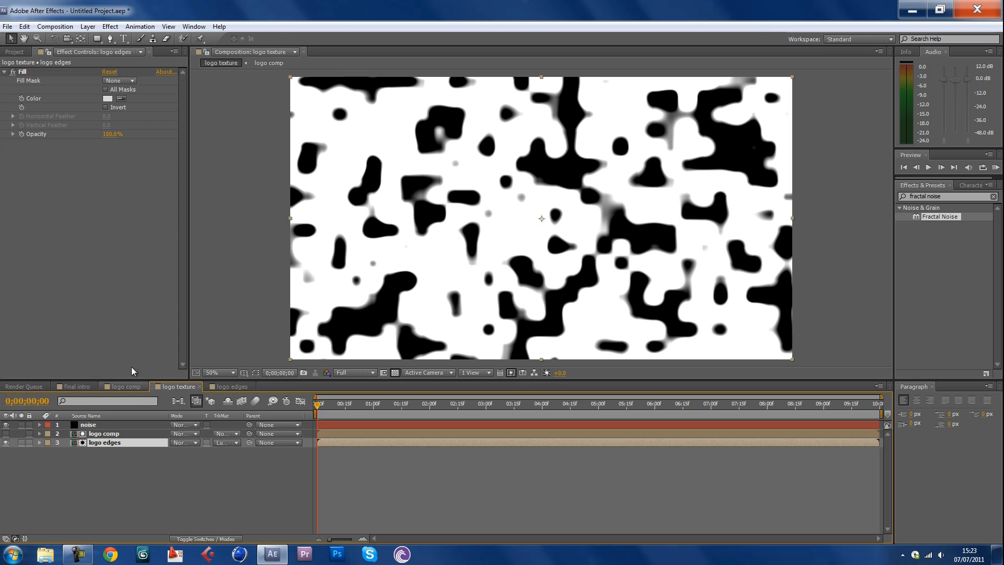
Step: Keyframe the noise layer's Evolution at 0s and set it to 3x at 0;00;04;00
{"action": "left_click", "coordinate": [88, 425]}
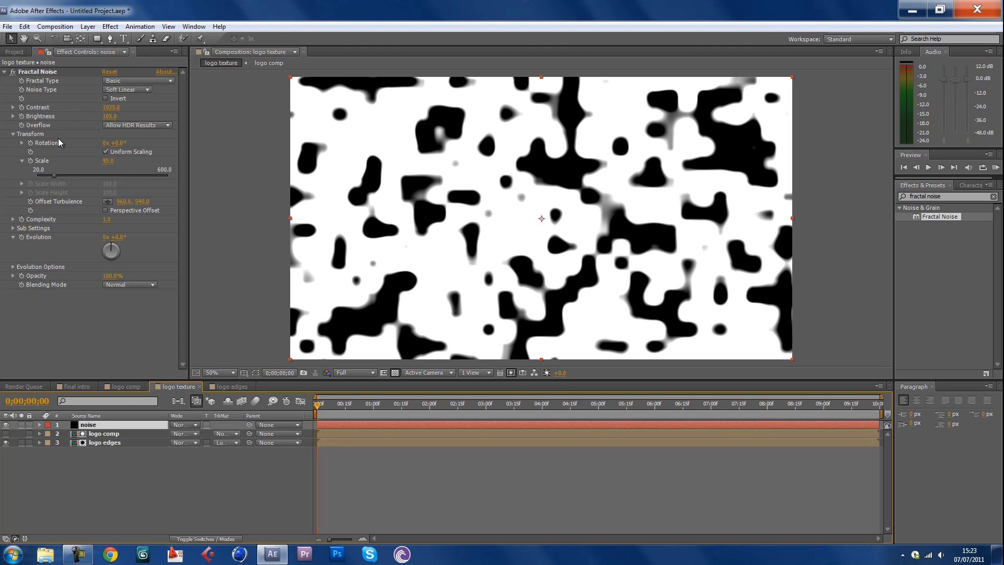
{"action": "left_click", "coordinate": [22, 238]}
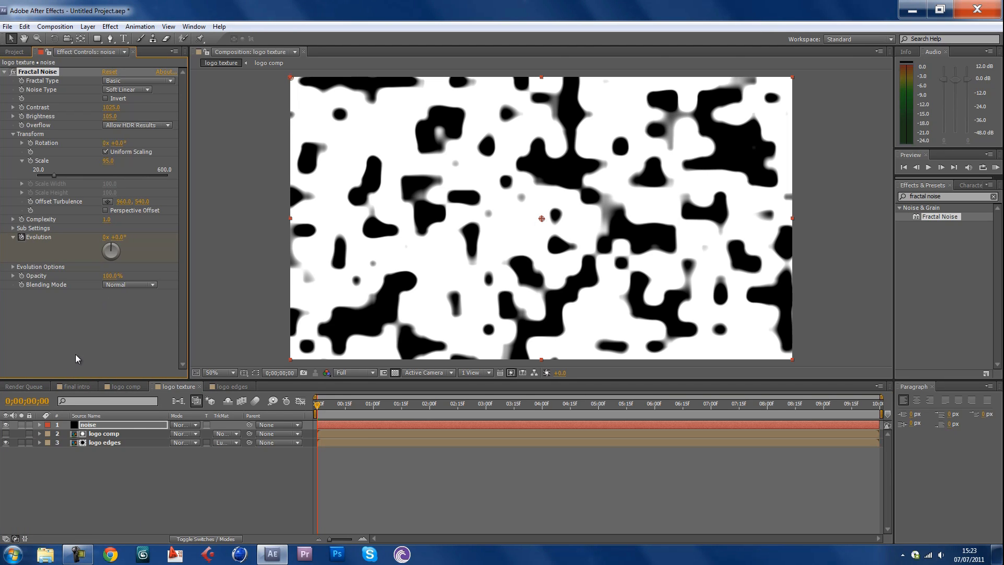
{"action": "left_click", "coordinate": [528, 406]}
{"action": "left_click_drag", "start_coordinate": [543, 408], "coordinate": [543, 411]}
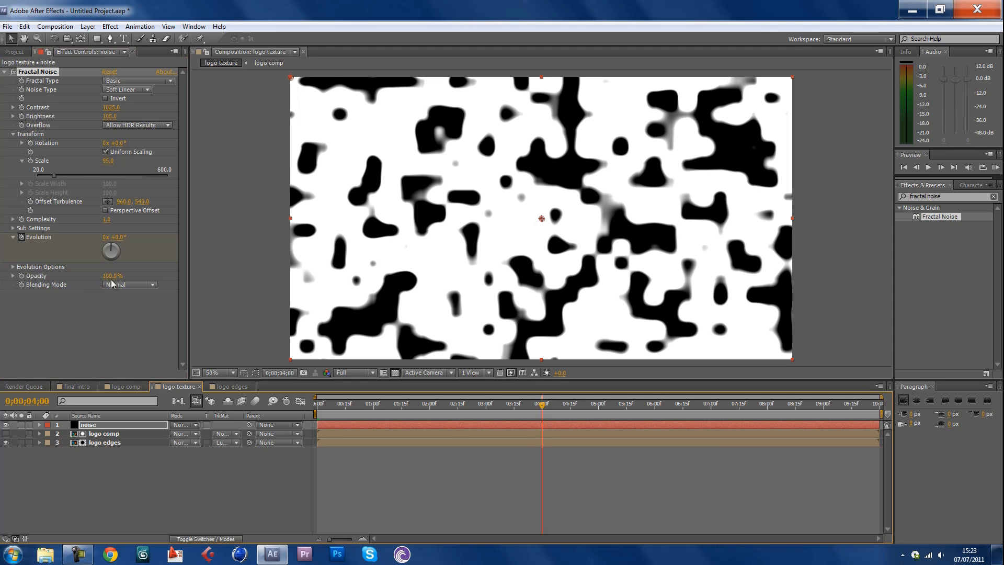
{"action": "left_click", "coordinate": [106, 237]}
{"action": "type", "text": "3"}
{"action": "key", "text": "Return"}
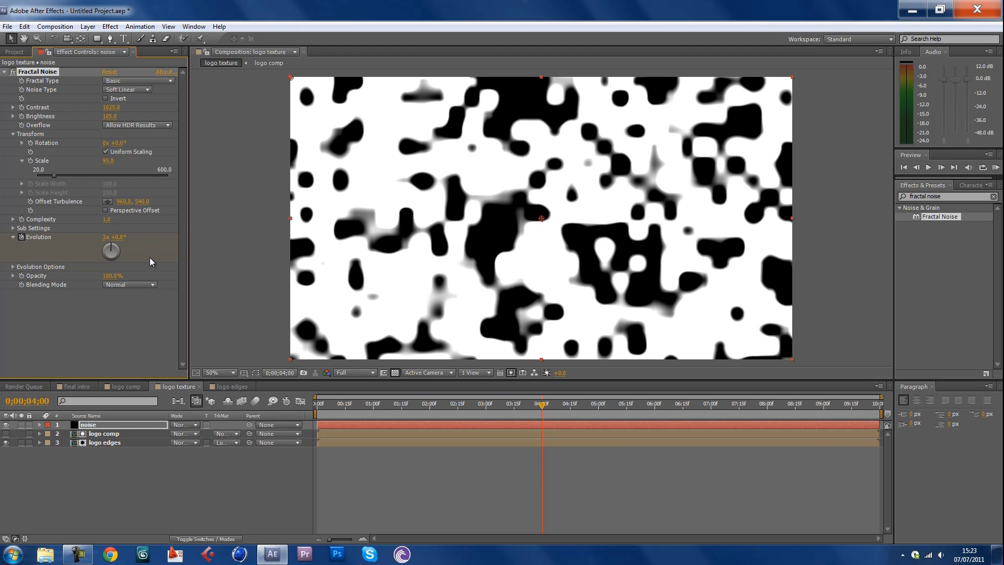
Step: Apply Easy Ease to the four-second Evolution keyframe and preview an earlier frame
{"action": "key", "text": "u"}
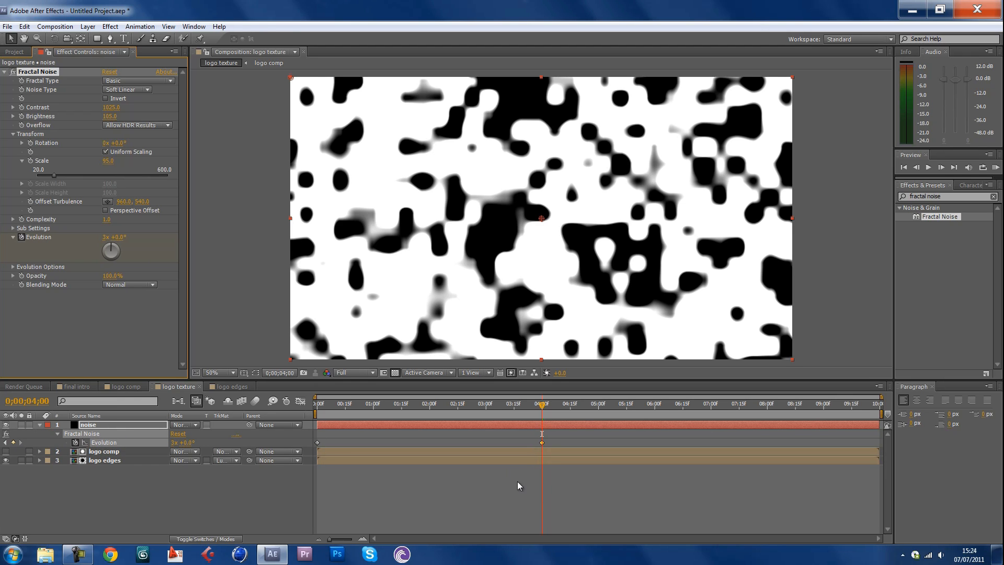
{"action": "right_click", "coordinate": [542, 443]}
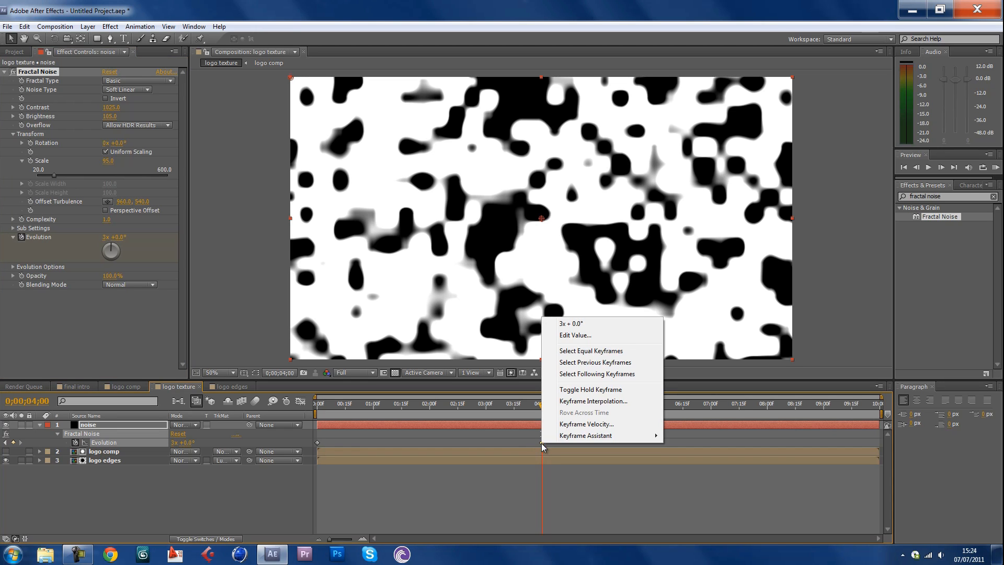
{"action": "mouse_move", "coordinate": [558, 440]}
{"action": "left_click", "coordinate": [480, 462]}
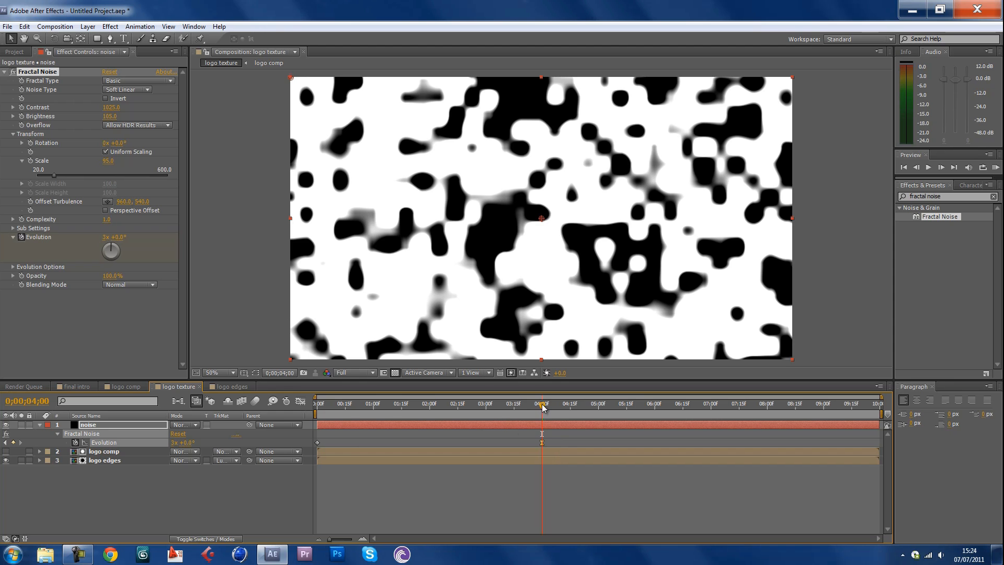
{"action": "left_click_drag", "start_coordinate": [542, 407], "coordinate": [540, 431]}
Step: Create a 'side texture' comp, paste the copied noise layer into it, and return to final intro
{"action": "left_click", "coordinate": [38, 425]}
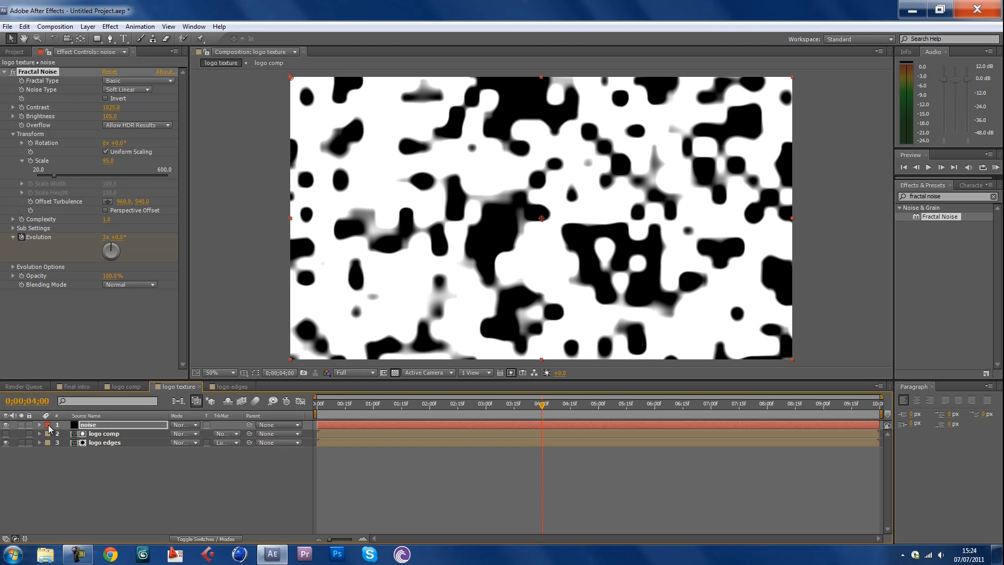
{"action": "left_click", "coordinate": [87, 427]}
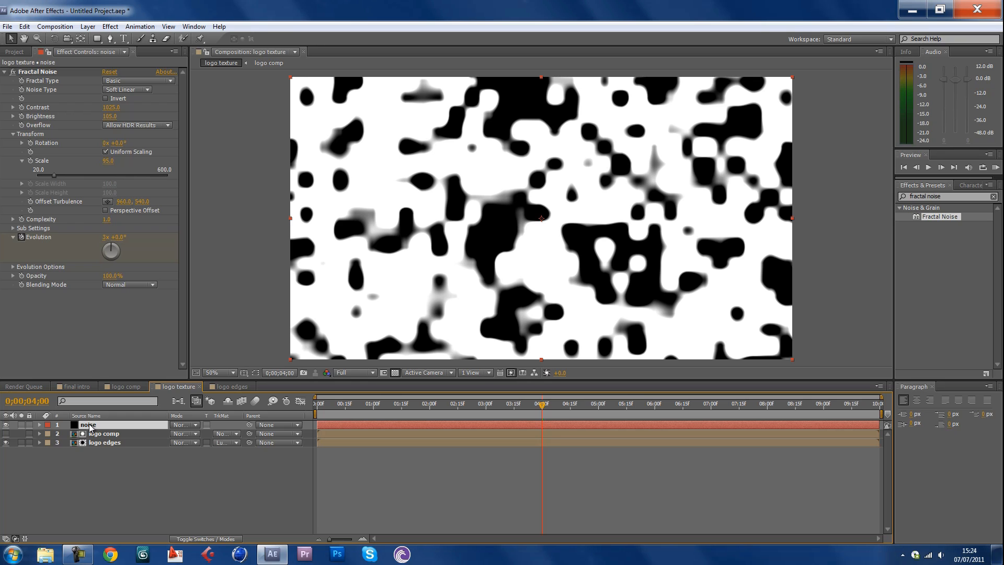
{"action": "left_click", "coordinate": [55, 27]}
{"action": "left_click", "coordinate": [68, 39]}
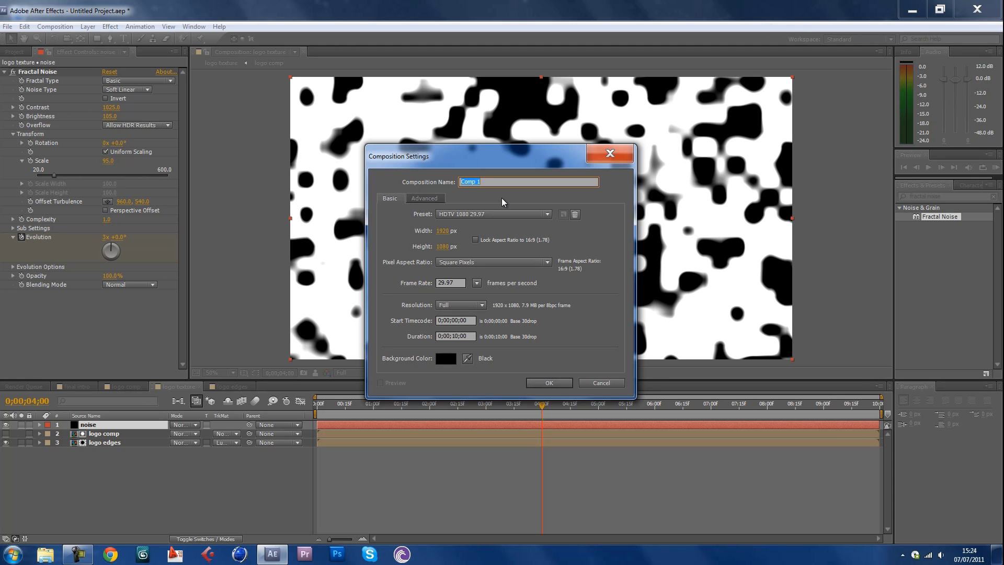
{"action": "type", "text": "side texture"}
{"action": "left_click", "coordinate": [550, 383]}
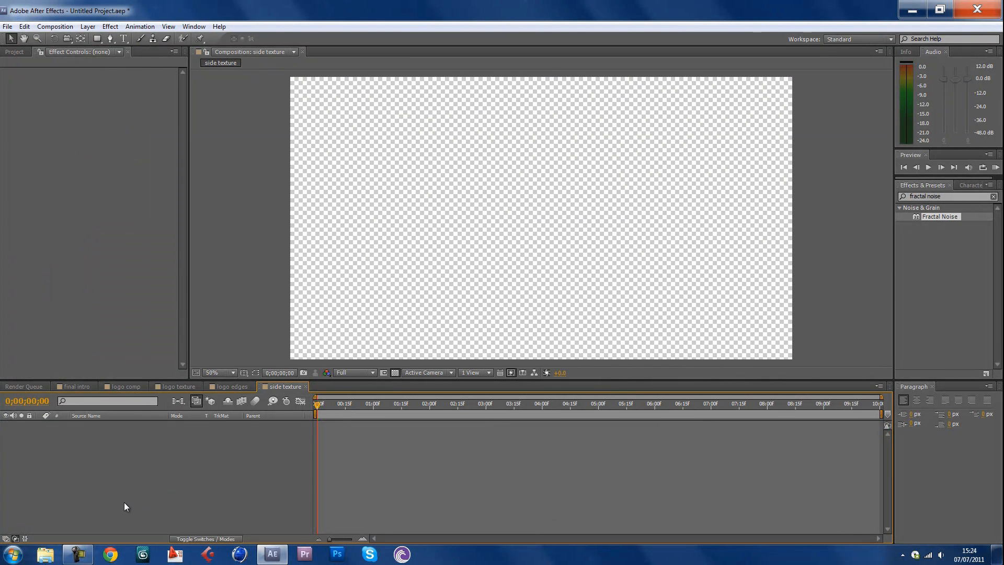
{"action": "key", "text": "ctrl+v"}
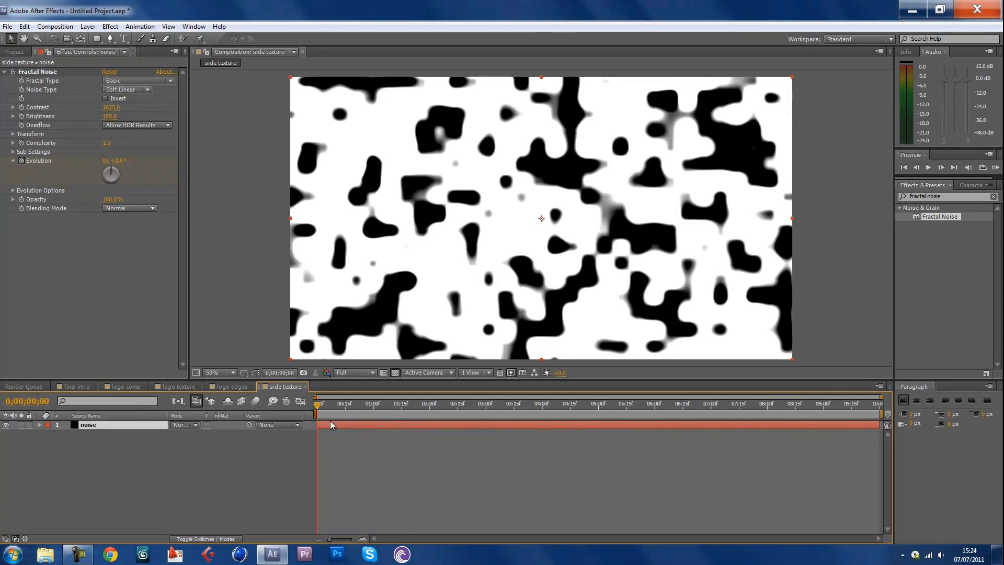
{"action": "left_click", "coordinate": [67, 387]}
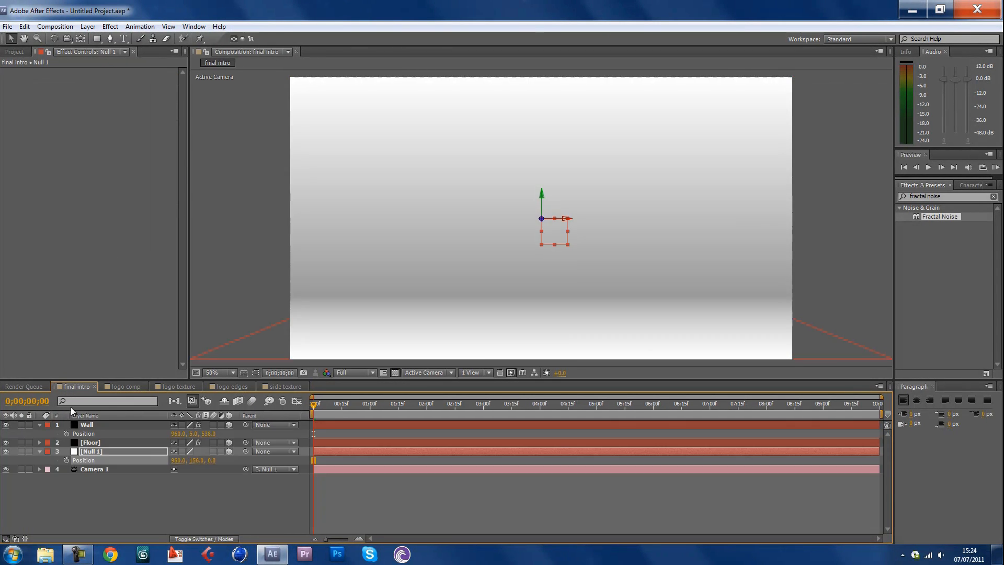